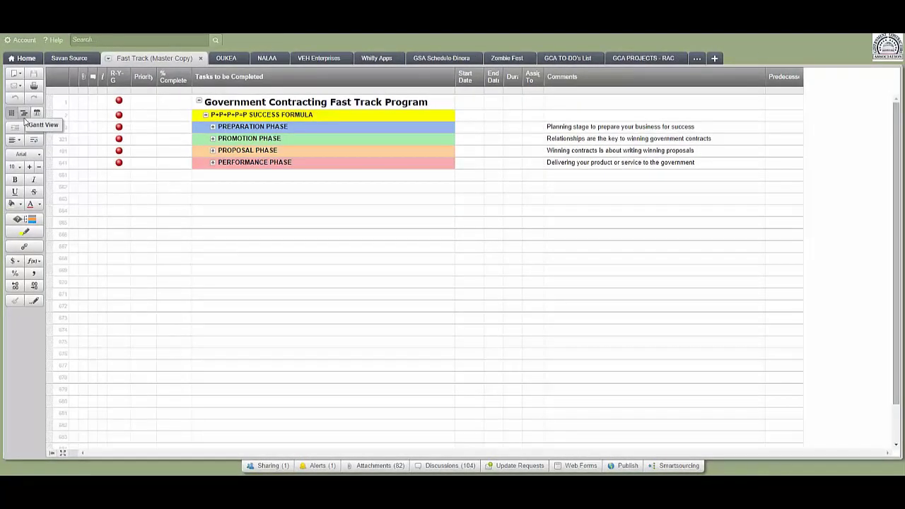
Step: View the Fast Track (Master Copy) sheet as a Gantt chart and as a calendar, and return to the grid view
left_click(23, 113)
left_click(38, 113)
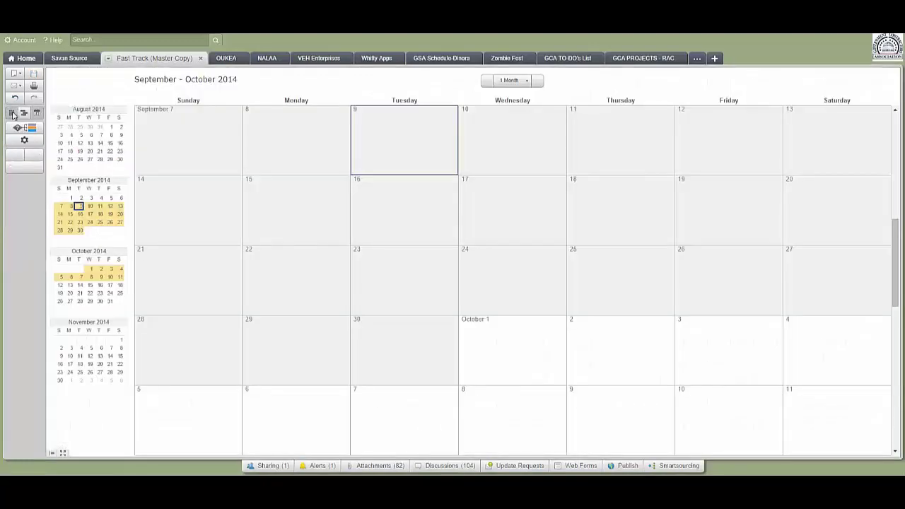
left_click(12, 113)
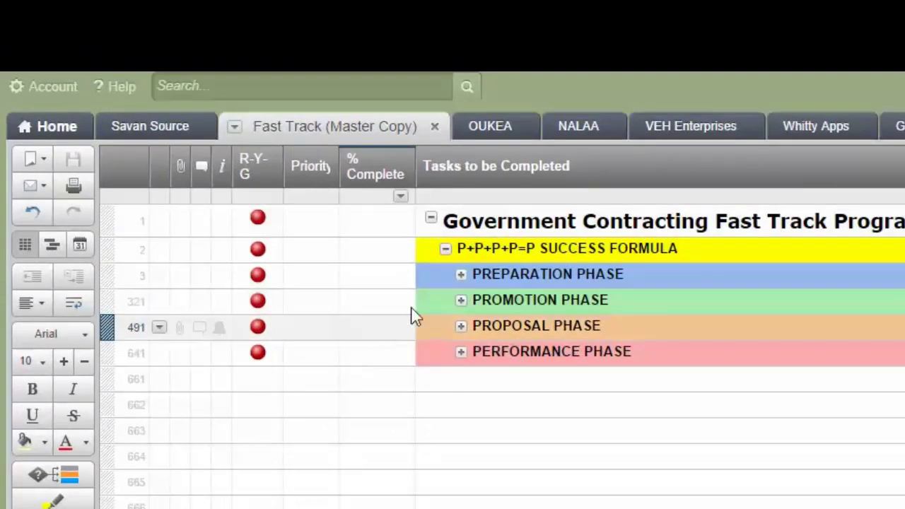
Step: Expand the PREPARATION PHASE and its Assessment section to show the Getting Started tasks
left_click(460, 275)
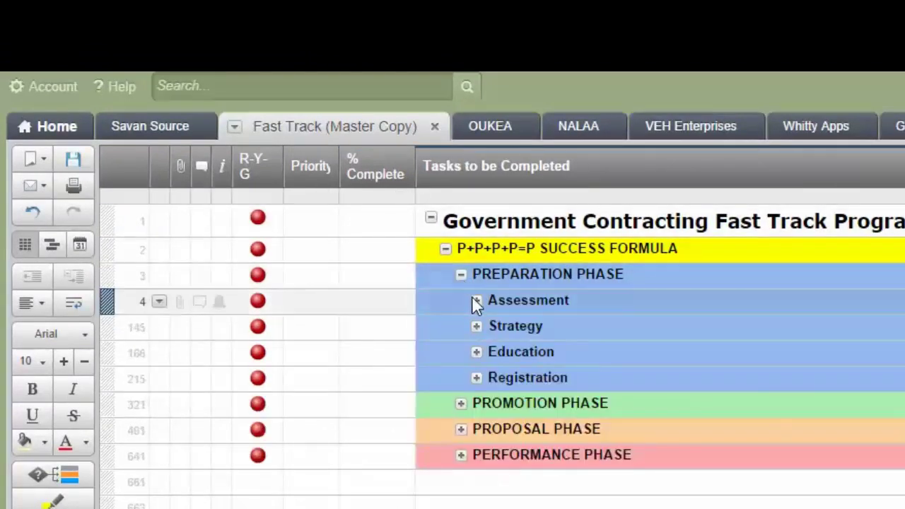
left_click(477, 300)
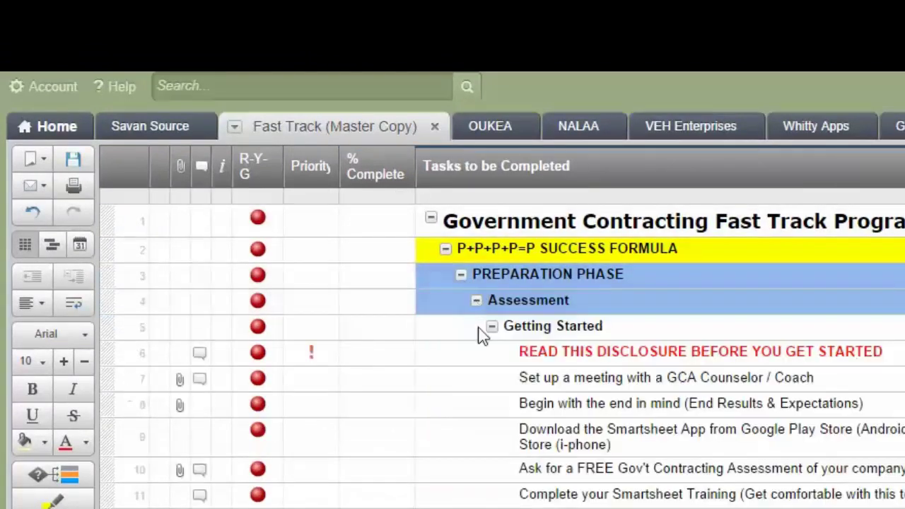
Step: Clear the task text "READ THIS DISCLOSURE BEFORE YOU GET STARTED" in row 6 and undo the deletion
left_click(544, 358)
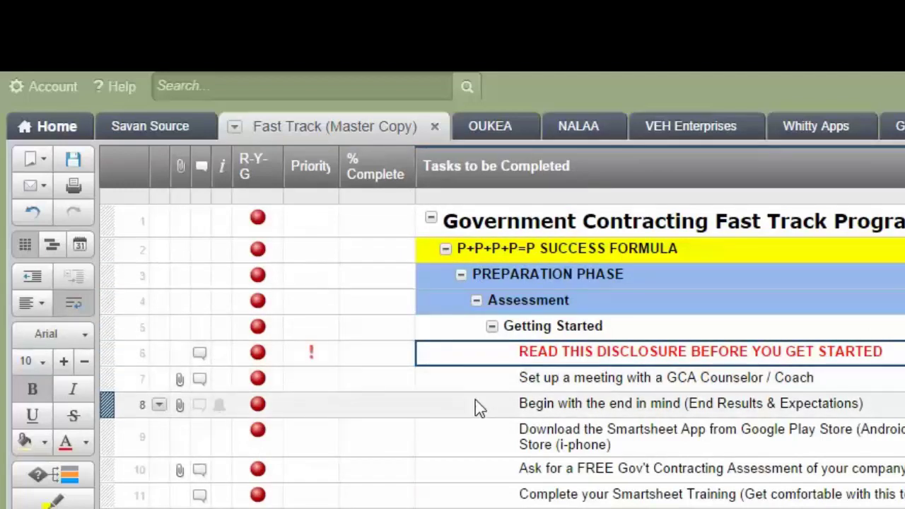
key("Delete")
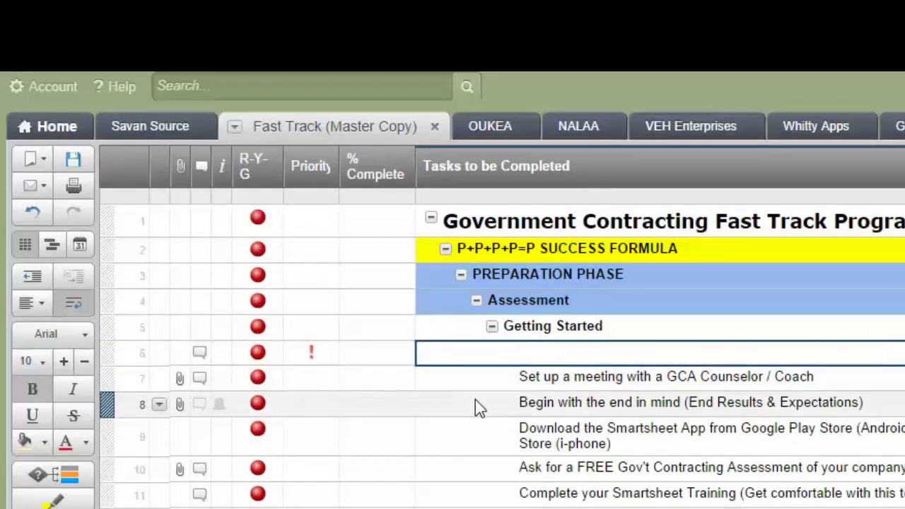
left_click(36, 210)
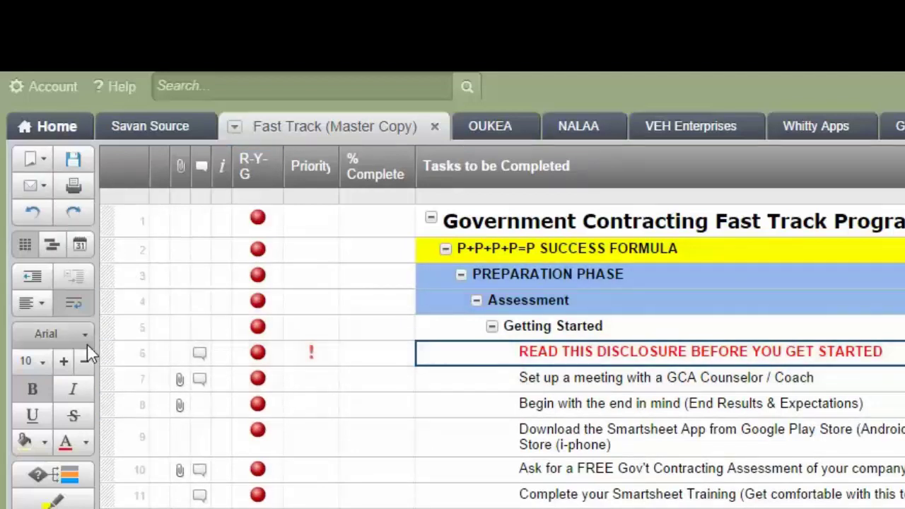
Step: Indent the row 7 task about meeting a GCA Counselor / Coach under the disclosure row and undo the indent
left_click(544, 382)
left_click(74, 274)
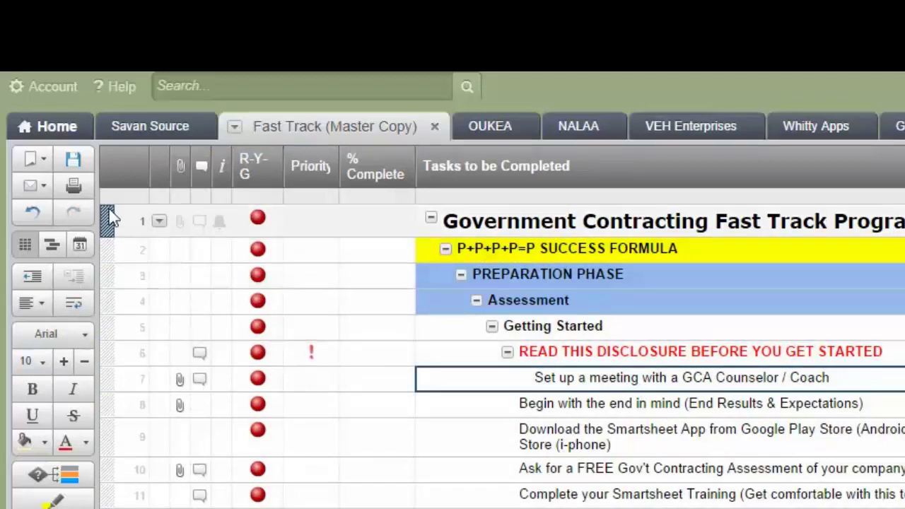
left_click(33, 211)
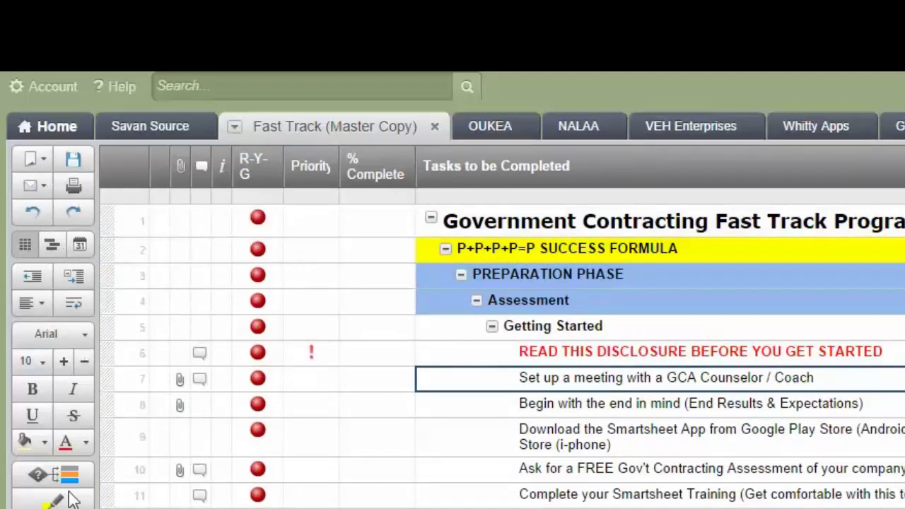
Step: Give the "Begin with the end in mind" task in row 8 a red background and white text
left_click(545, 410)
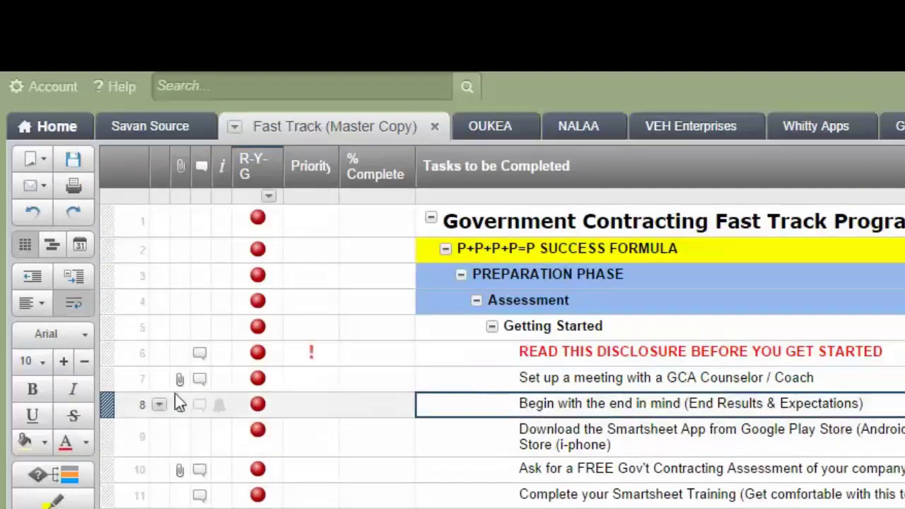
left_click(44, 442)
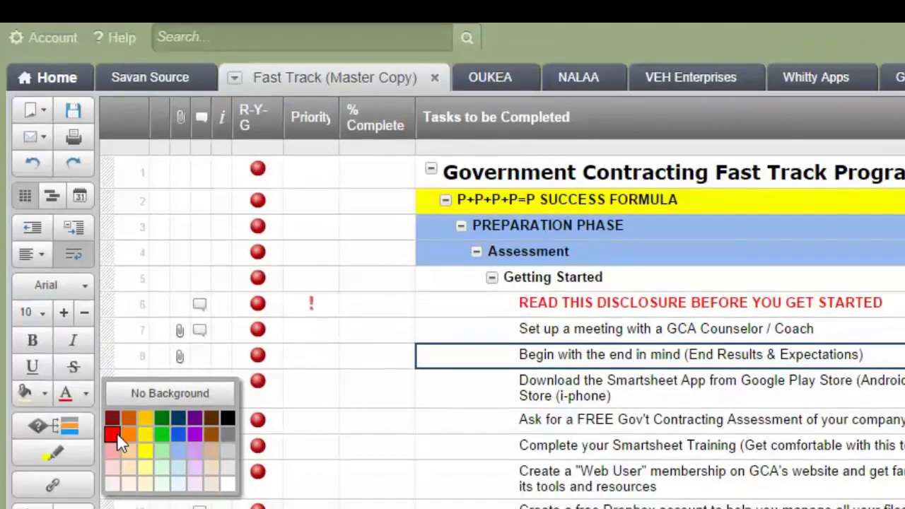
left_click(112, 483)
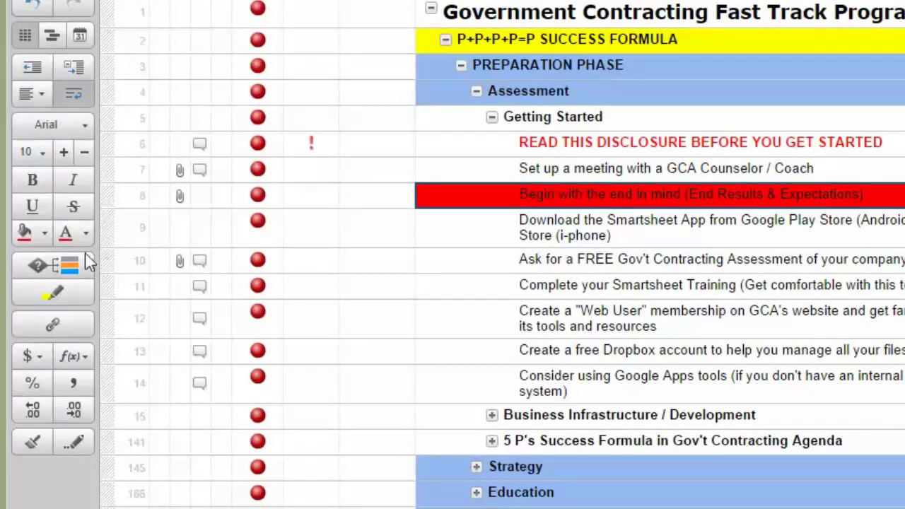
left_click(85, 234)
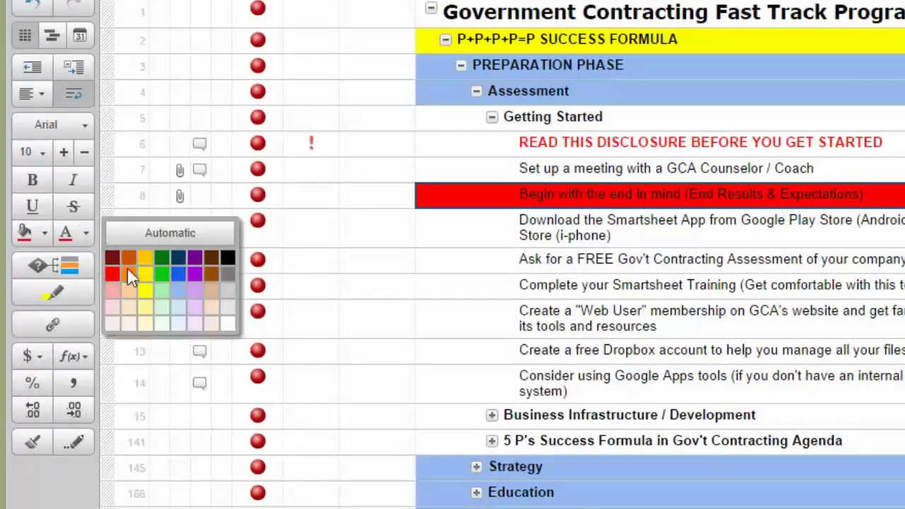
left_click(228, 324)
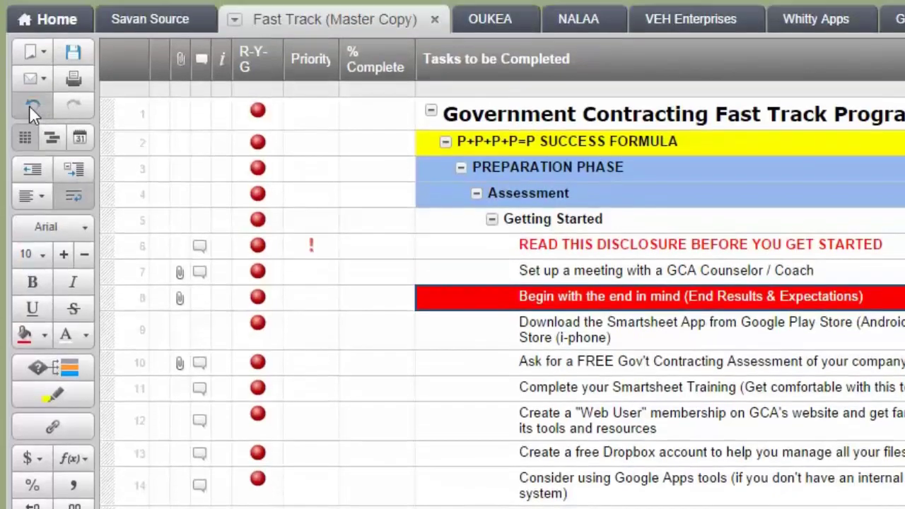
Step: Undo the text and background colour changes on row 8 and select the row 9 task
left_click(33, 23)
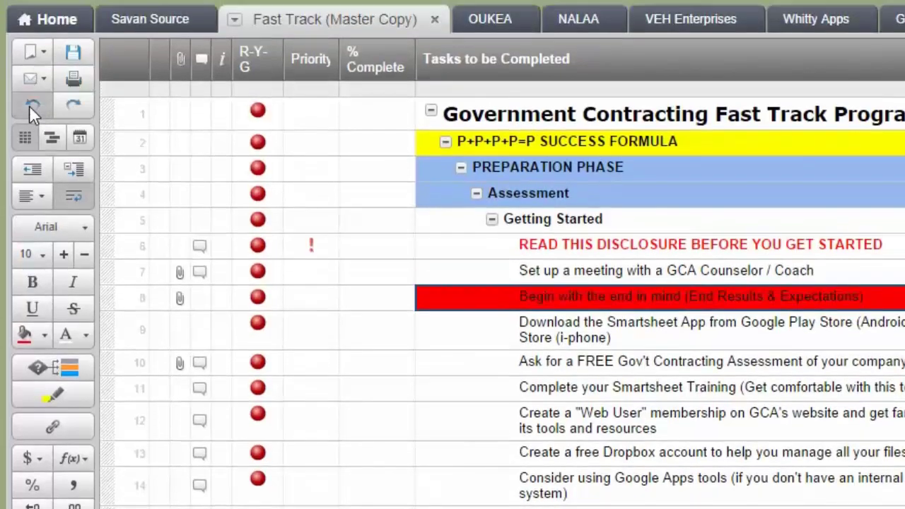
left_click(32, 23)
left_click(599, 340)
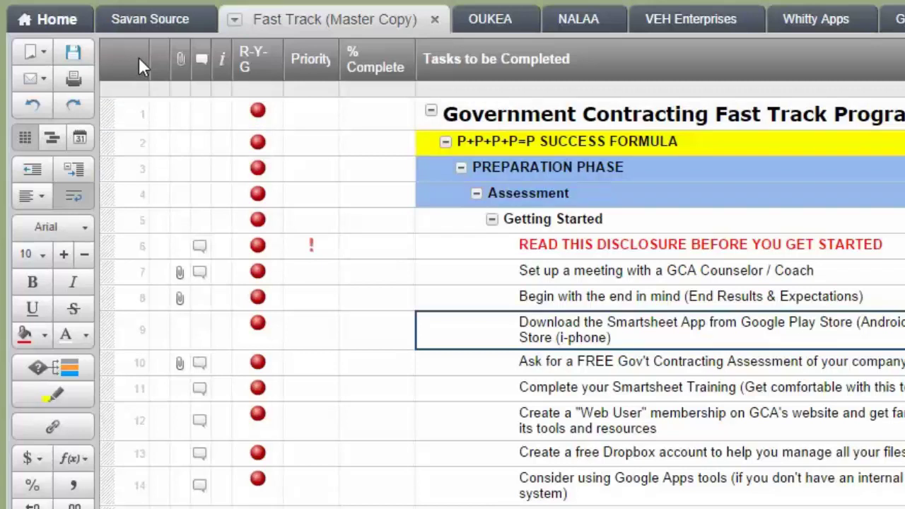
Step: Collapse the PREPARATION PHASE and the whole P+P+P+P=P SUCCESS FORMULA group, and expand the formula group again
left_click(460, 169)
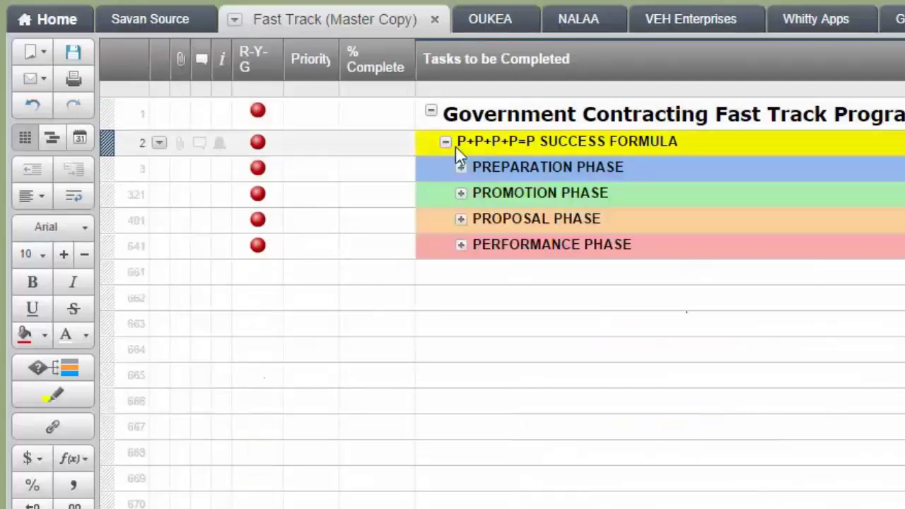
left_click(446, 143)
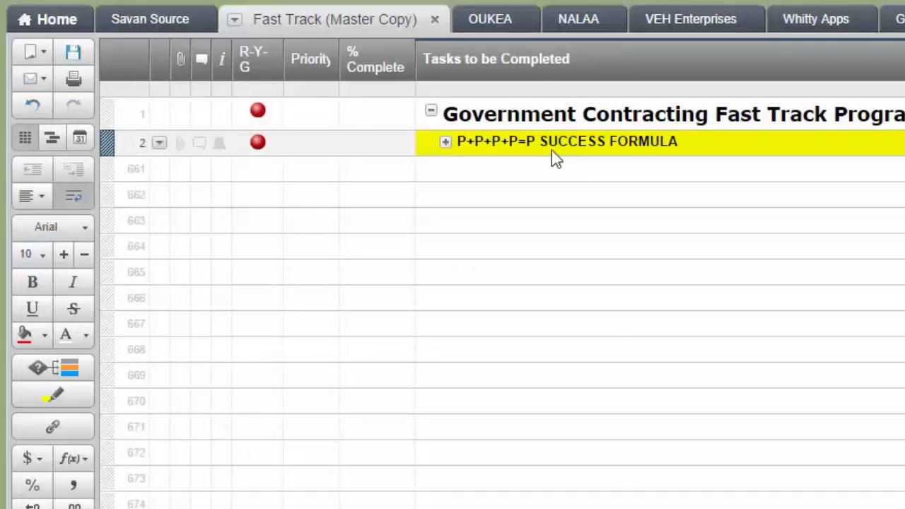
left_click(445, 142)
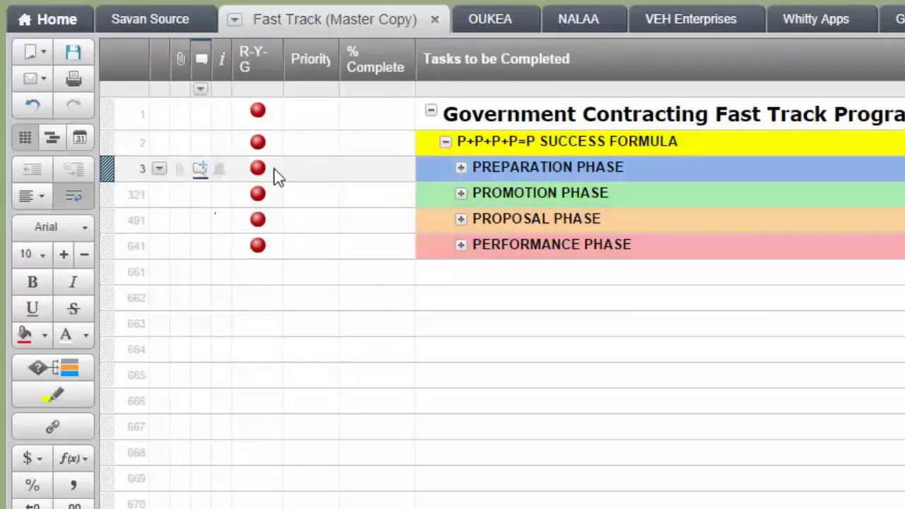
Step: Expand the PREPARATION PHASE and look inside the "5 P's Success Formula in Gov't Contracting Agenda" section, collapsing that section again
left_click(460, 167)
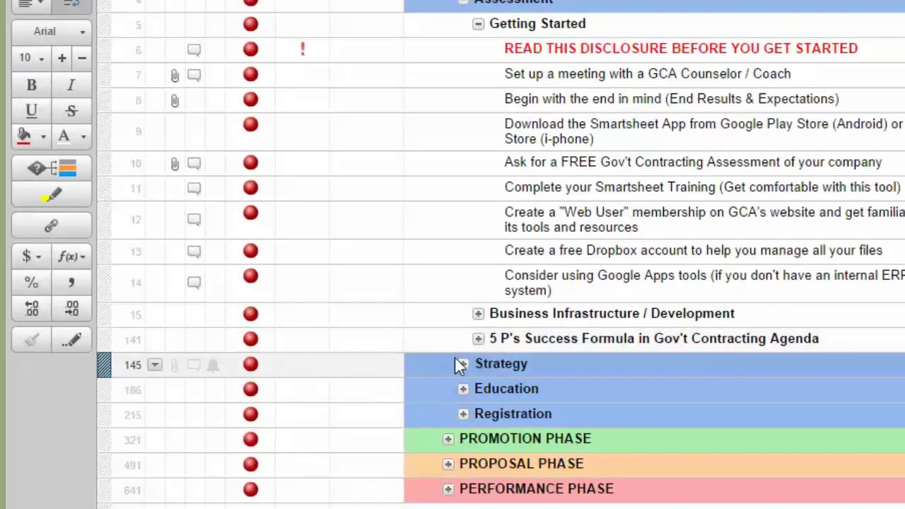
left_click(479, 339)
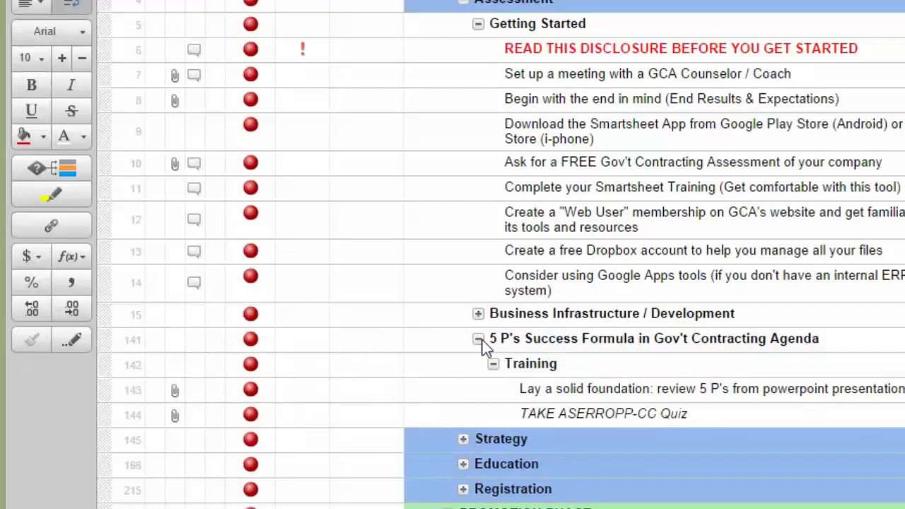
left_click(479, 340)
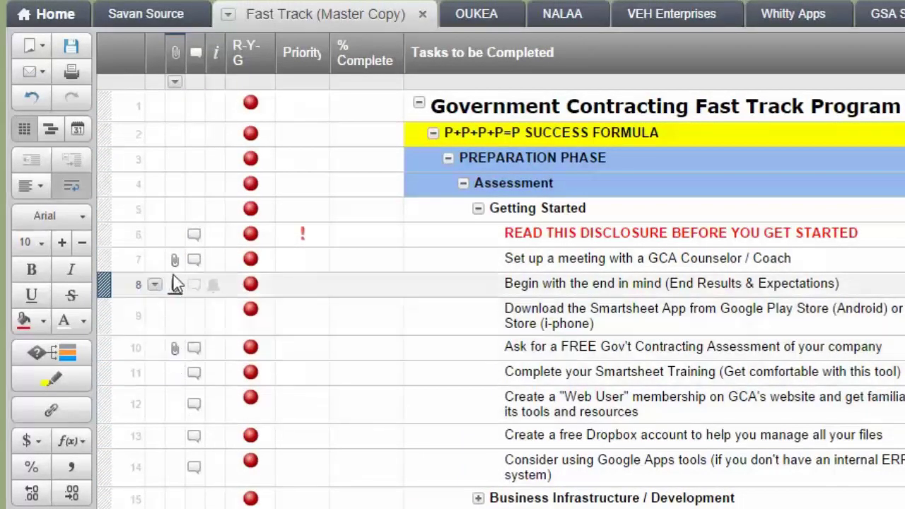
Step: View the attachments of the row 7 task about meeting a GCA Counselor / Coach and close the list
mouse_move(174, 262)
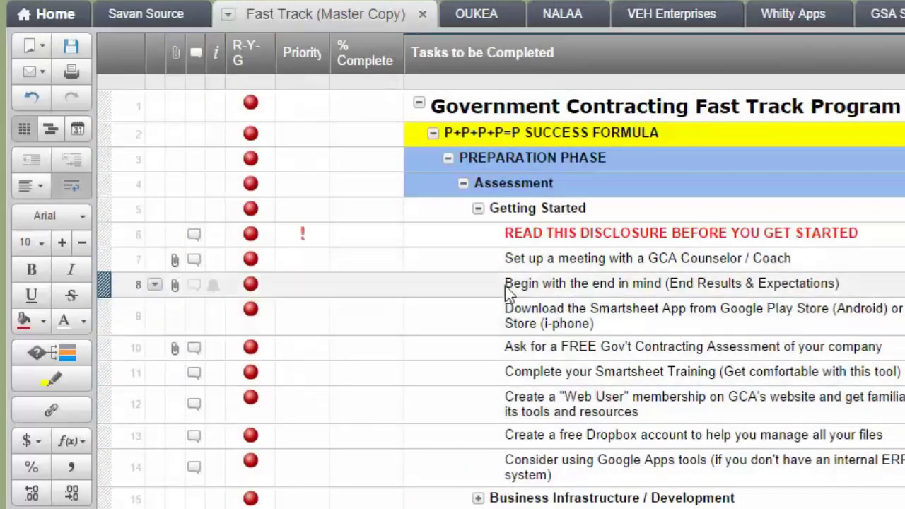
left_click(176, 264)
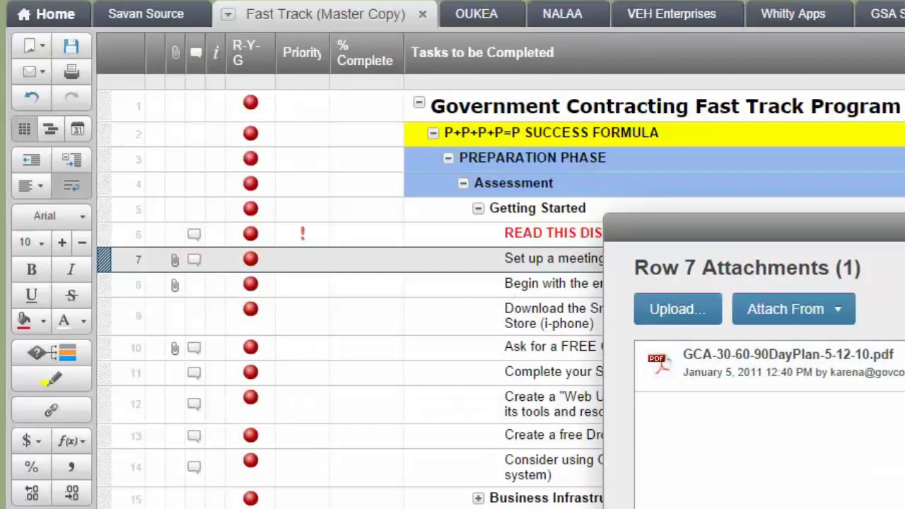
key("Escape")
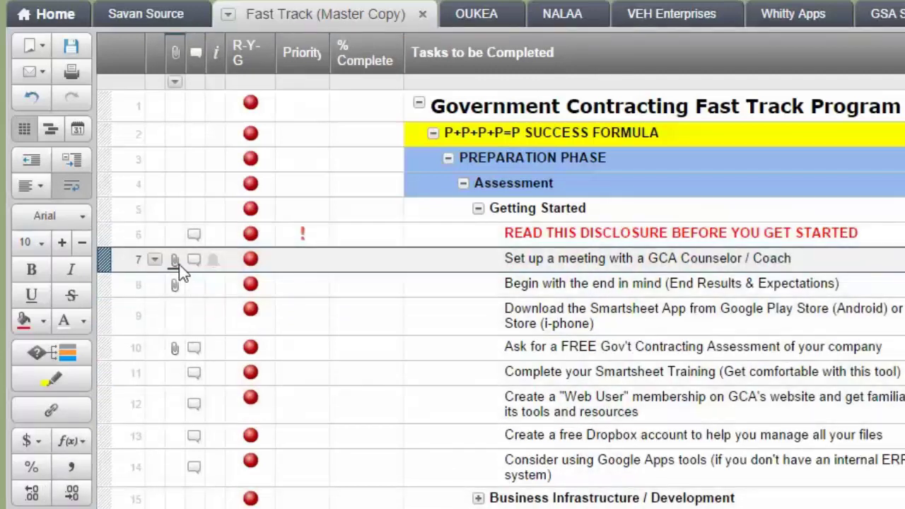
Step: View the attachments of the row 8 task "Begin with the end in mind" and close the list
mouse_move(179, 265)
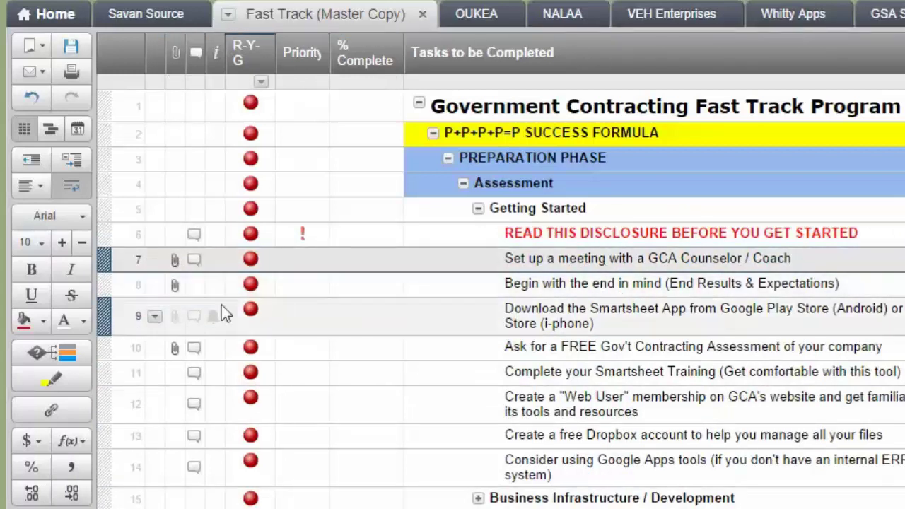
left_click(175, 287)
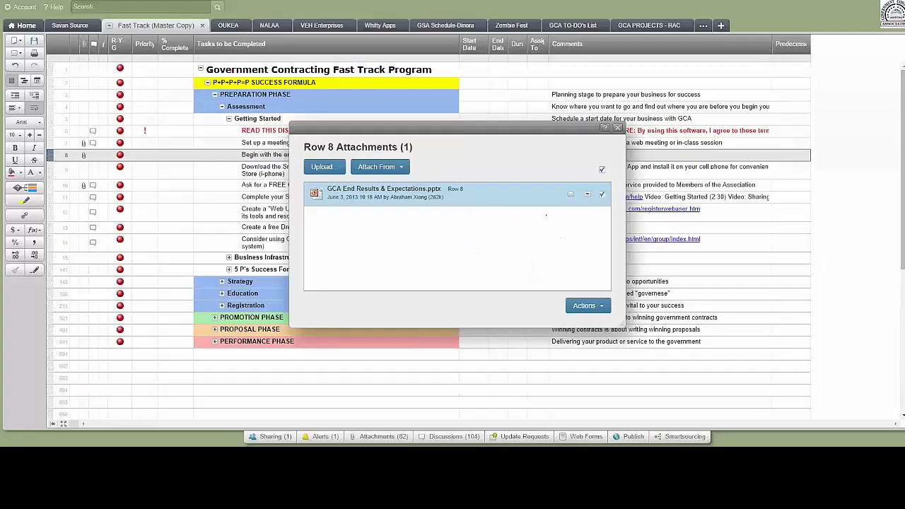
left_click(618, 130)
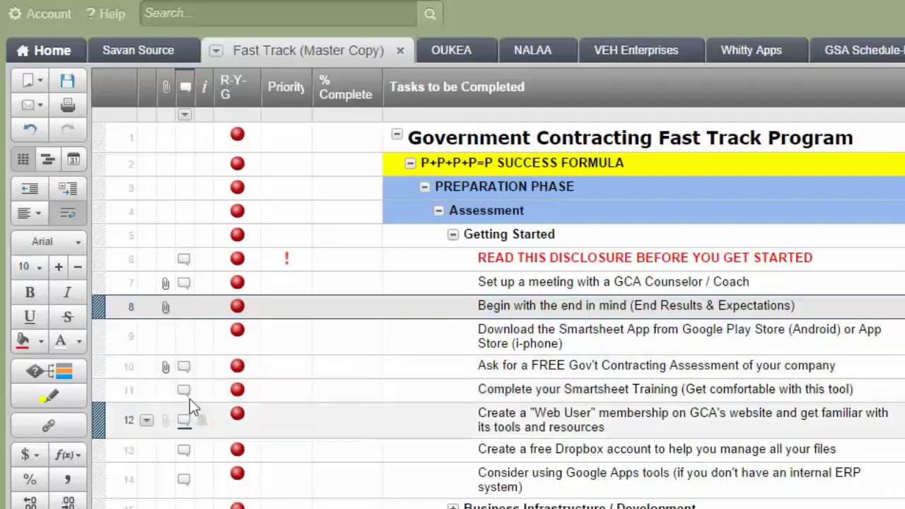
Step: View the discussion on the row 11 Smartsheet Training task and close it
mouse_move(184, 389)
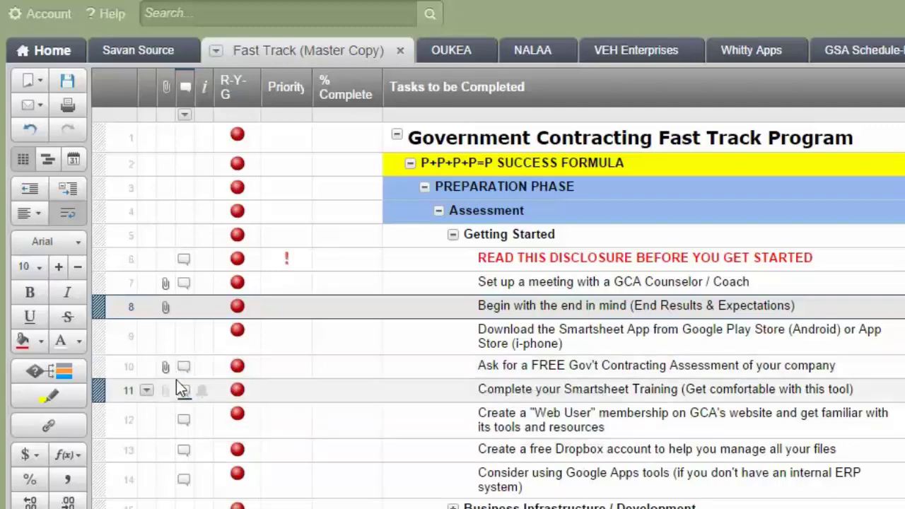
left_click(183, 390)
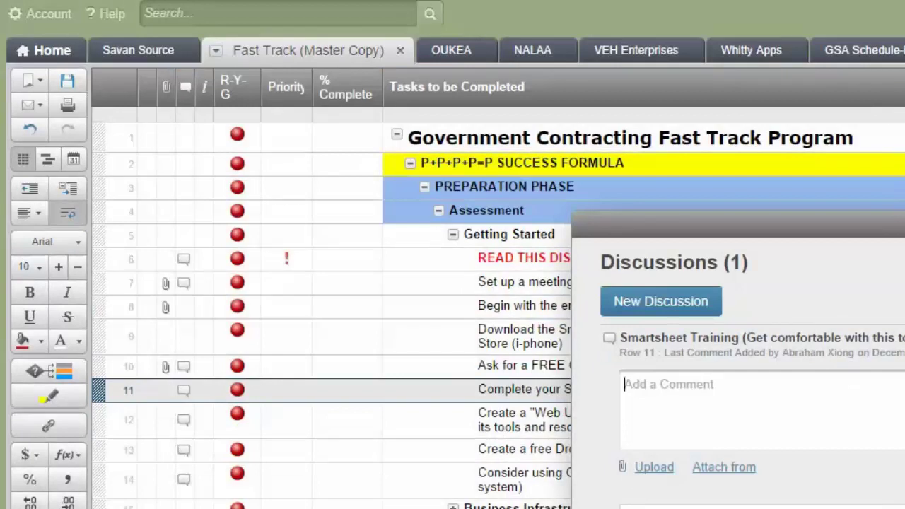
left_click(393, 367)
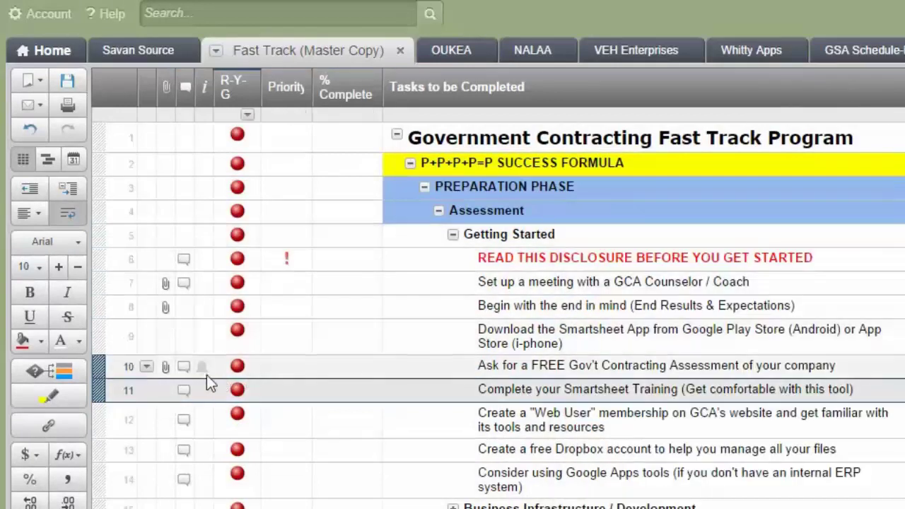
Step: Try out a reminder for the row 9 Smartsheet App task with the date 09/15/14, checking the possible recipients and discarding it
mouse_move(207, 87)
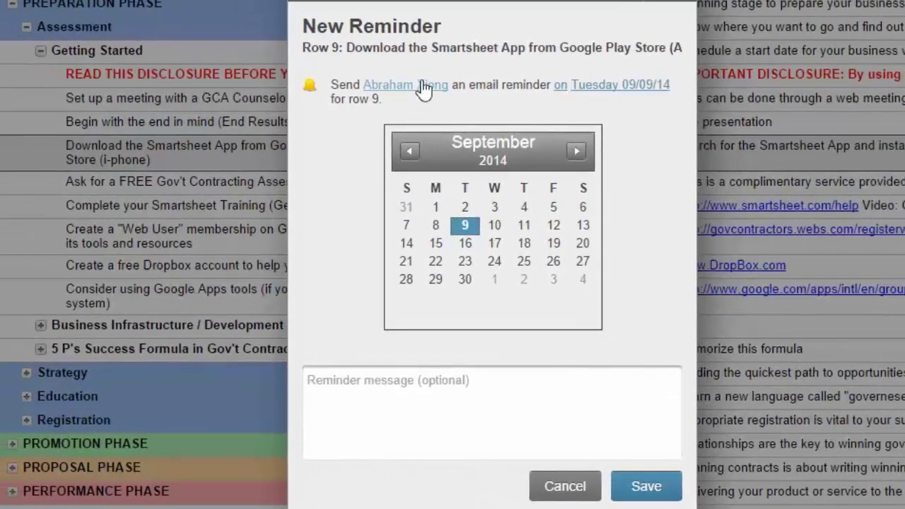
left_click(420, 113)
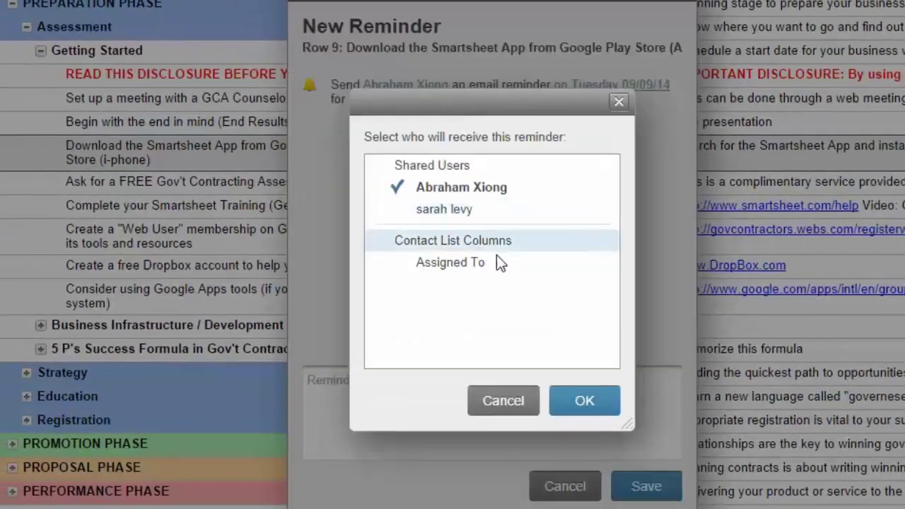
left_click(514, 399)
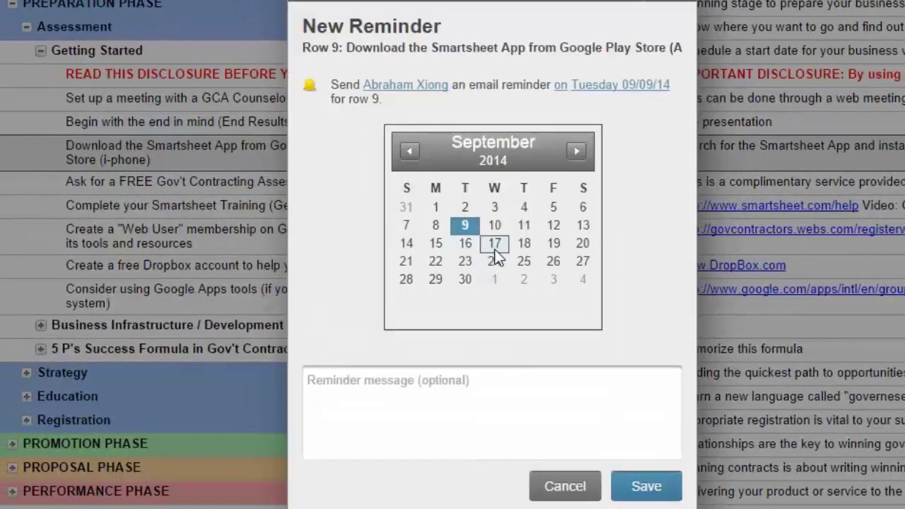
left_click(436, 243)
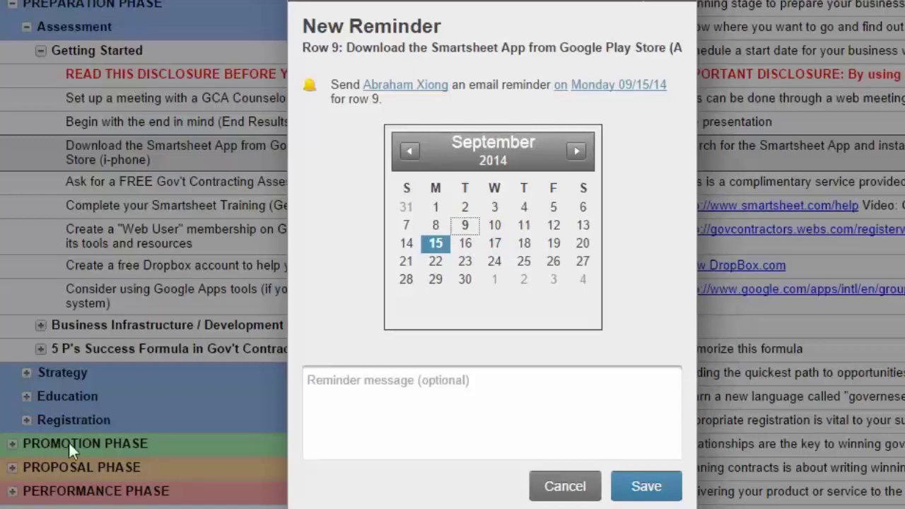
left_click(571, 493)
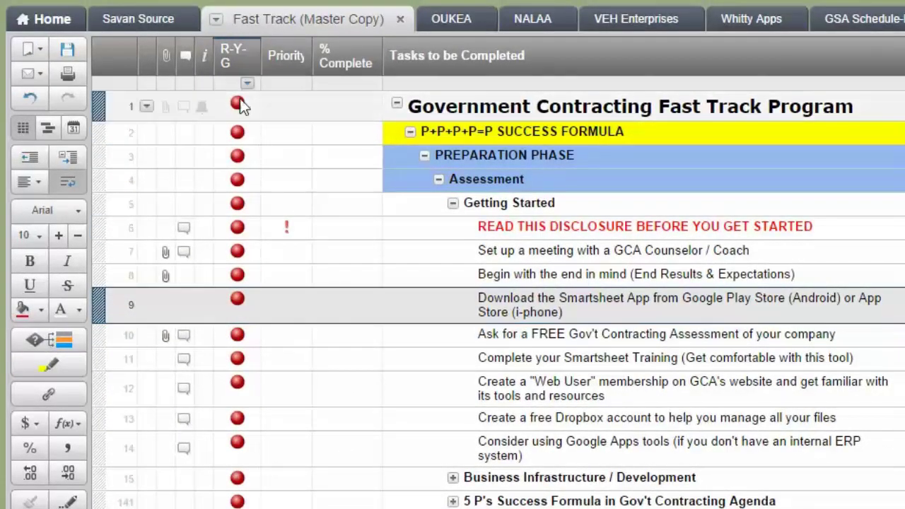
Step: Set the R-Y-G status of the row 7 task about meeting a GCA Counselor / Coach to Green
left_click(245, 249)
left_click(251, 253)
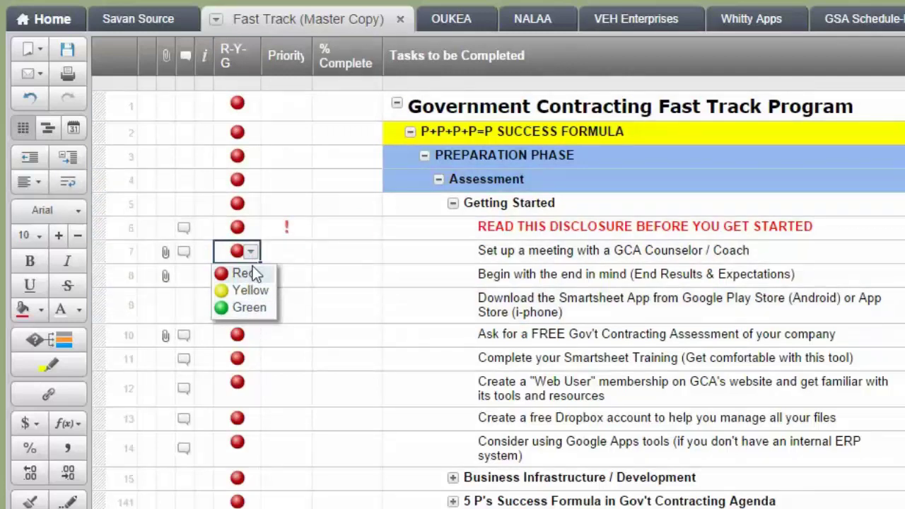
left_click(245, 306)
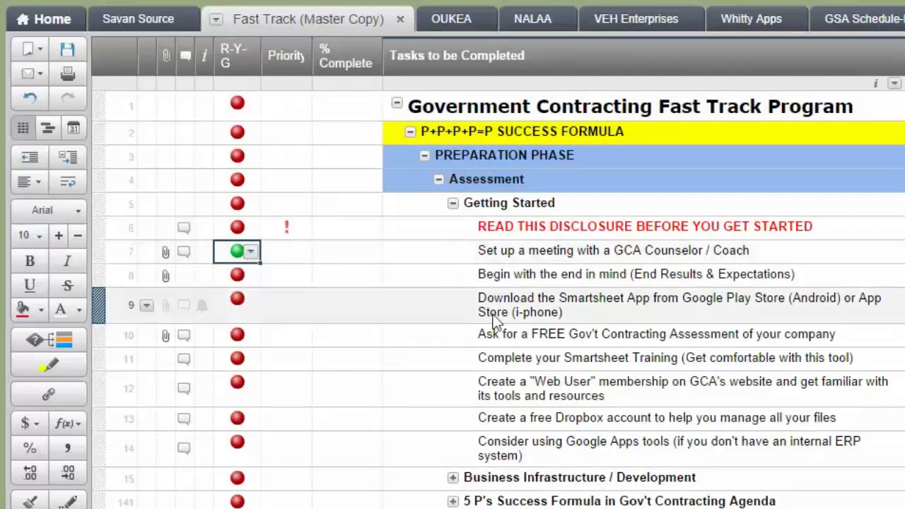
Step: Fill the red R-Y-G status of the row 6 disclosure task down into row 7
left_click(236, 224)
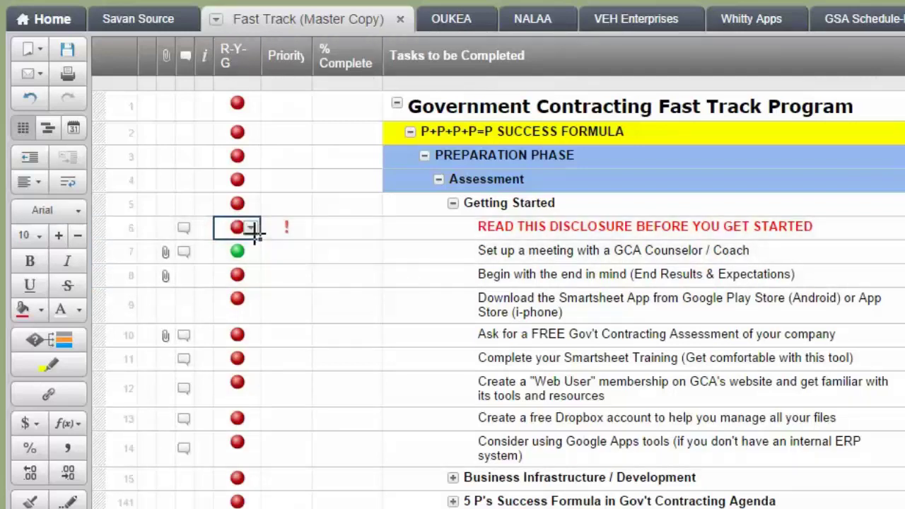
left_click(248, 255)
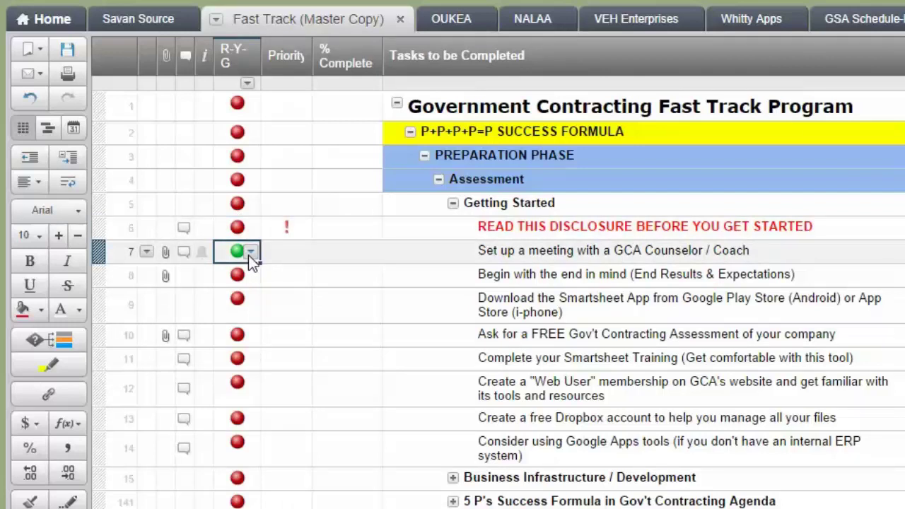
left_click(249, 226)
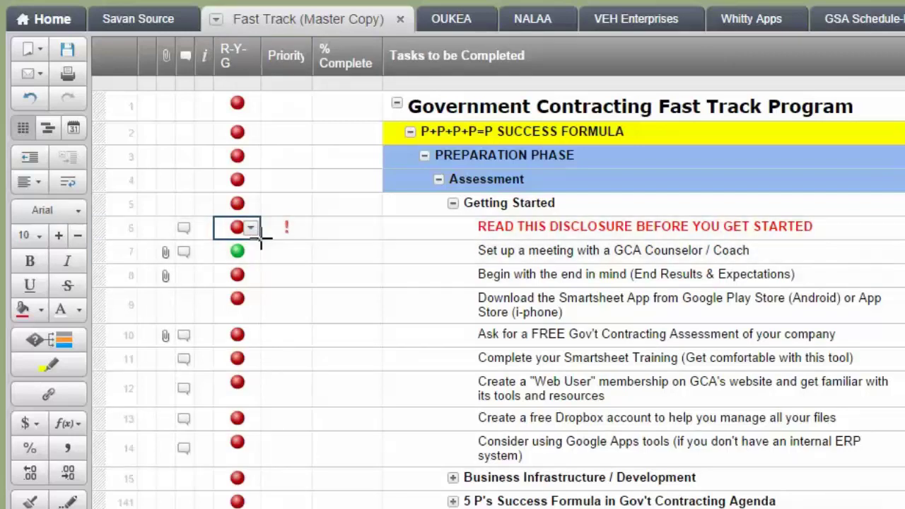
left_click_drag(258, 239, 263, 255)
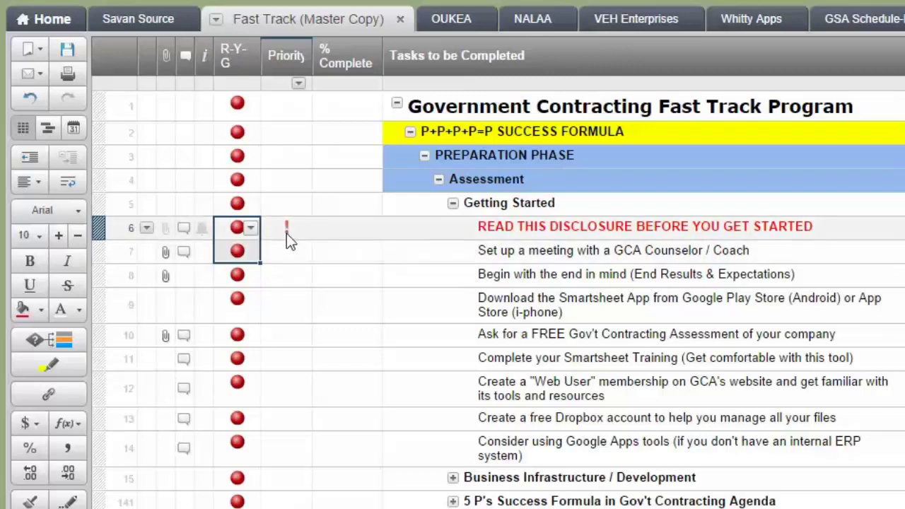
Step: Set the priority of the row 7 GCA Counselor / Coach task to Low and undo that change
left_click(298, 254)
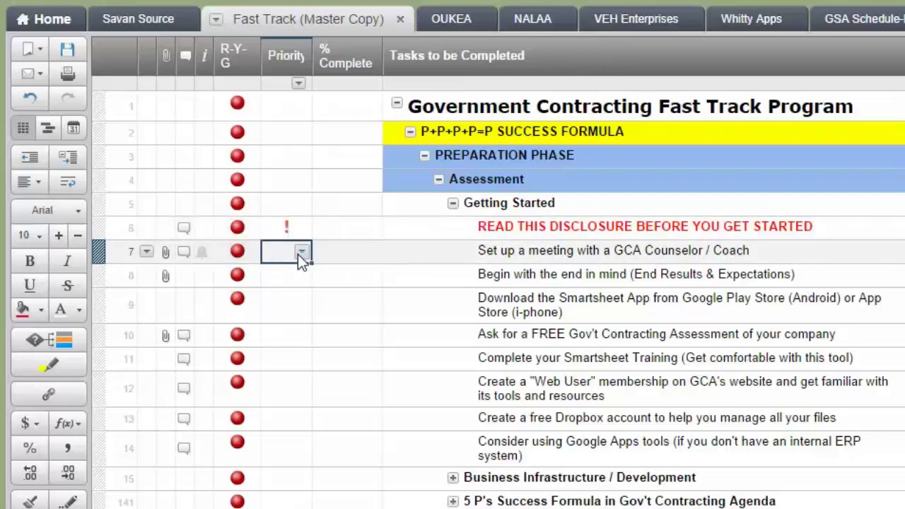
left_click(301, 252)
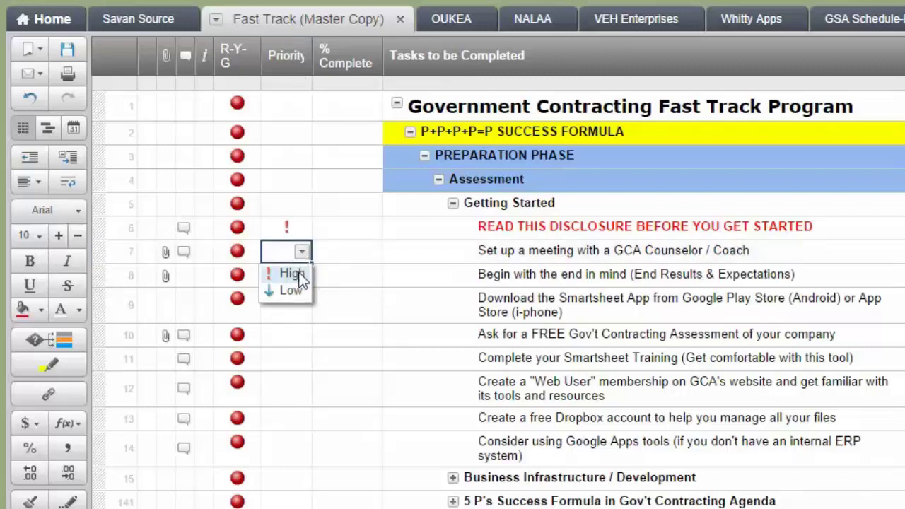
left_click(294, 295)
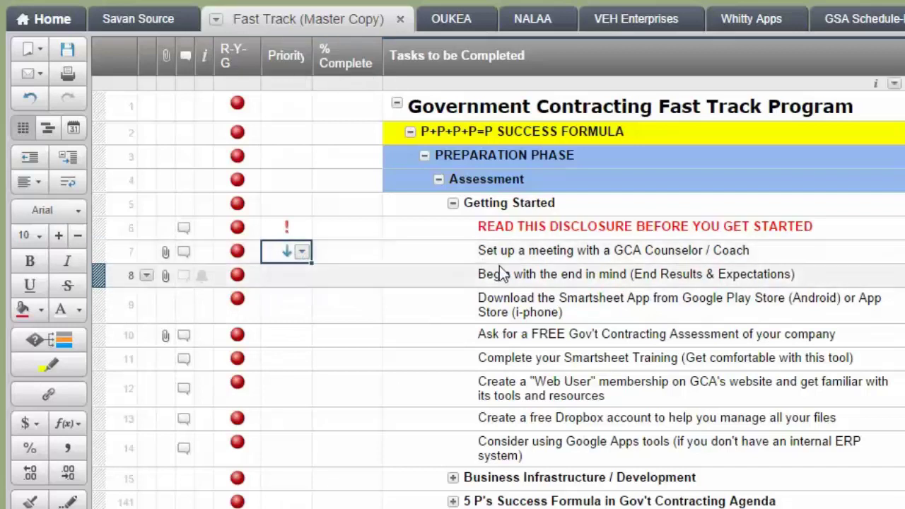
left_click(24, 106)
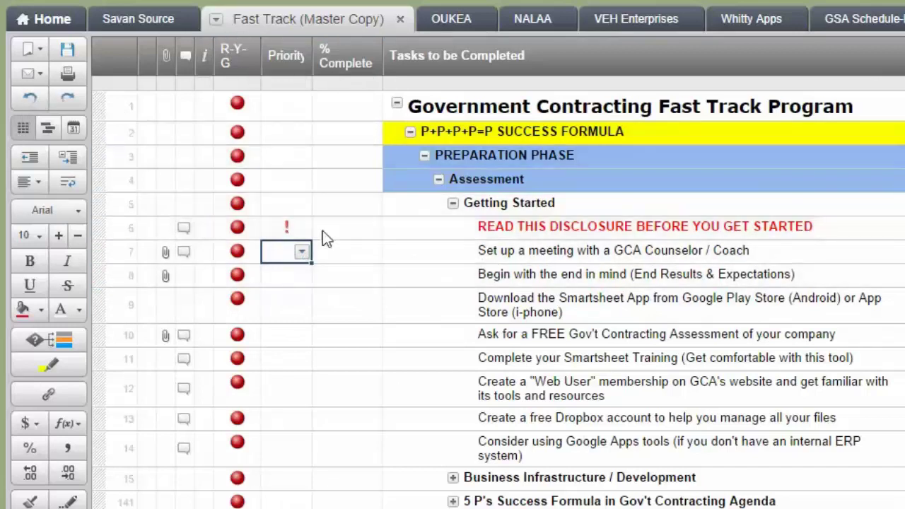
Step: Enter 70 as the % Complete value of the row 7 GCA Counselor / Coach task
left_click(352, 255)
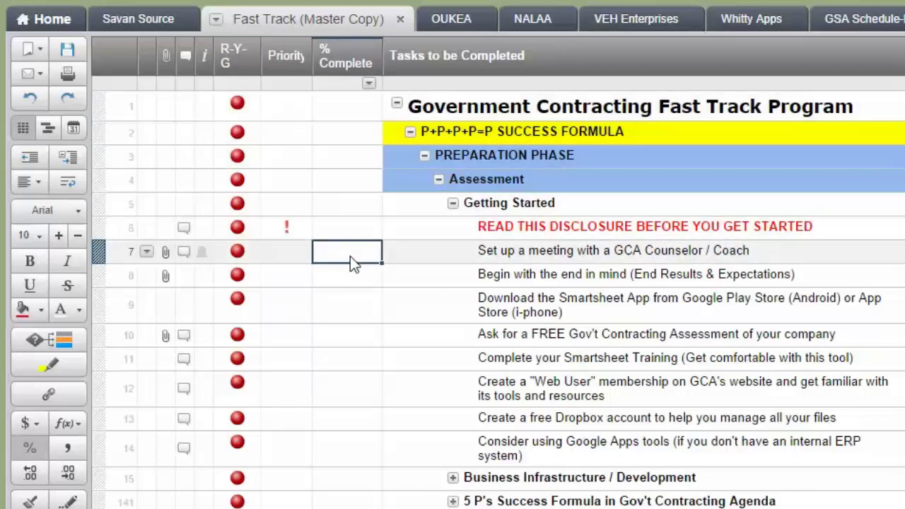
type("70")
key("Return")
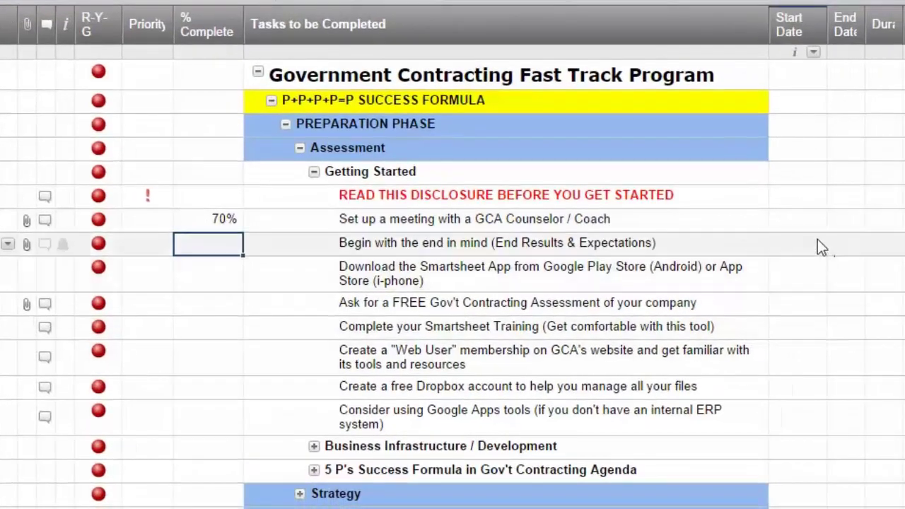
Step: Pick the calendar's highlighted day as the start date of the row 7 GCA Counselor / Coach task
left_click(904, 250)
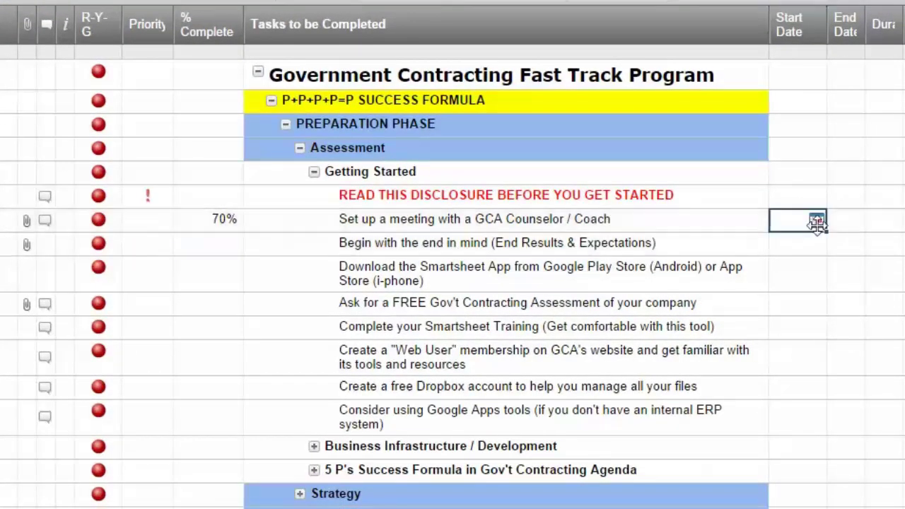
left_click(816, 222)
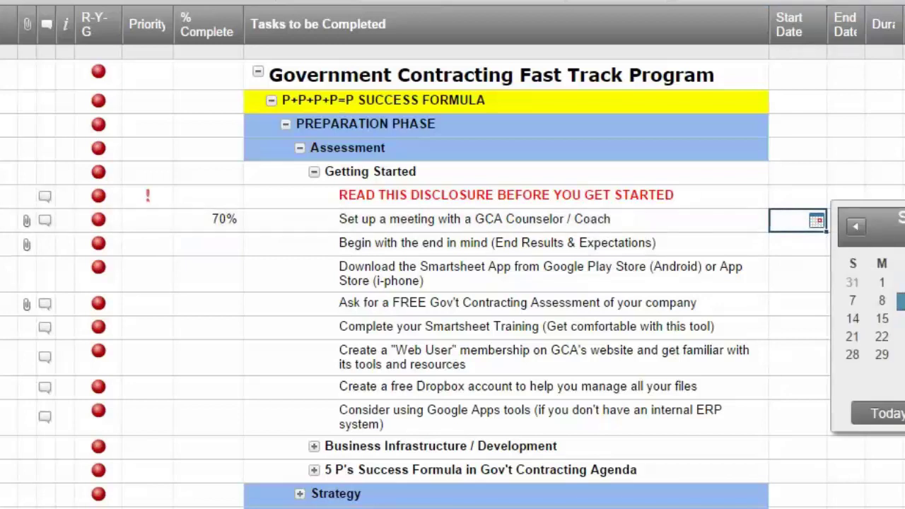
left_click(896, 301)
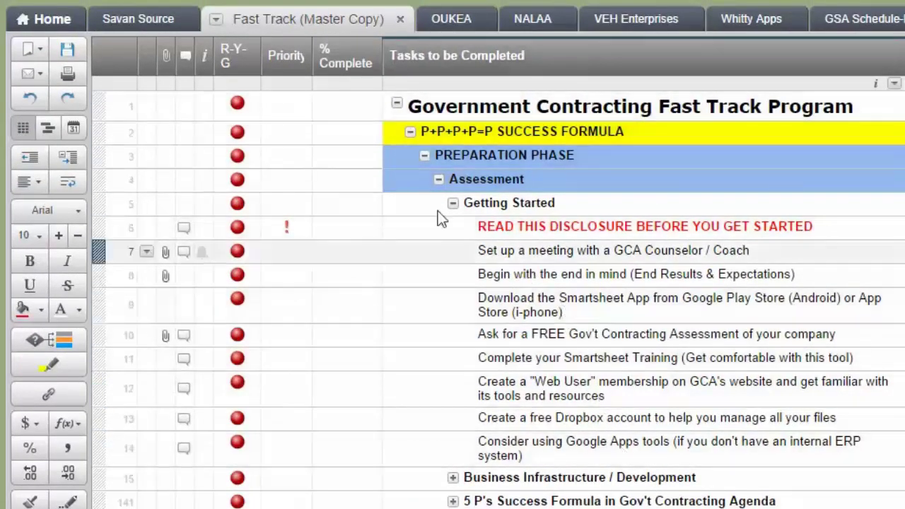
Step: Collapse and re-expand the PREPARATION PHASE, and look inside its Assessment and Business Infrastructure / Development sections
left_click(424, 157)
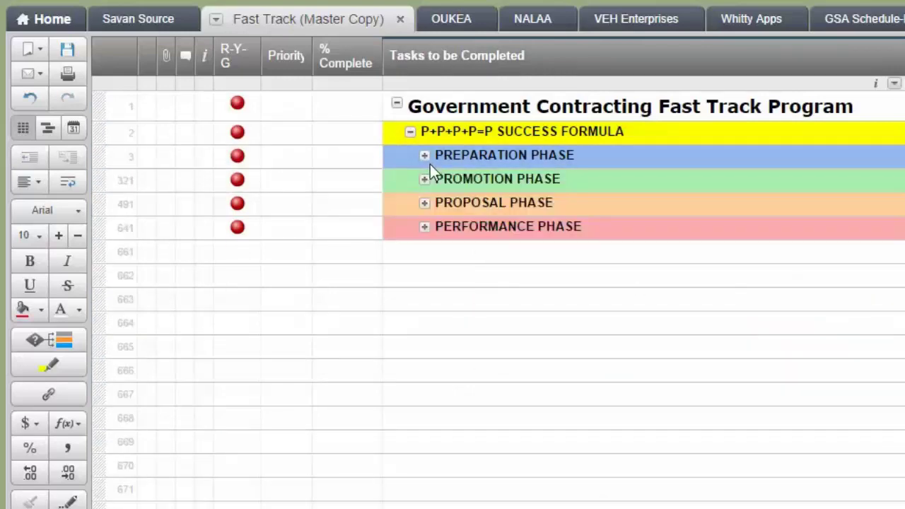
left_click(425, 157)
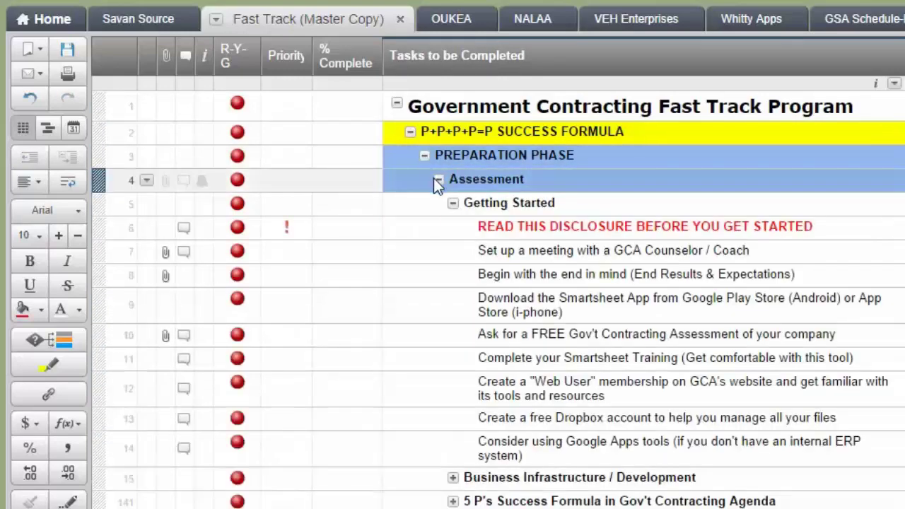
left_click(436, 180)
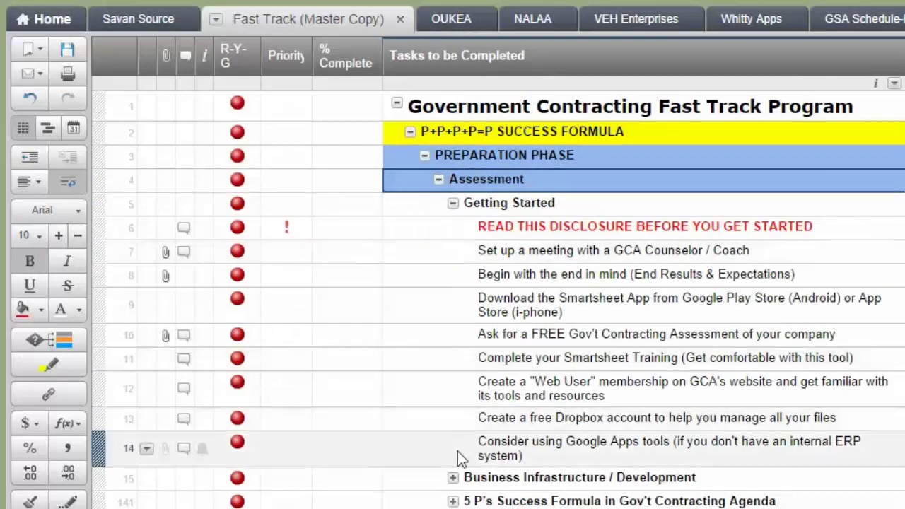
left_click(452, 478)
left_click(452, 478)
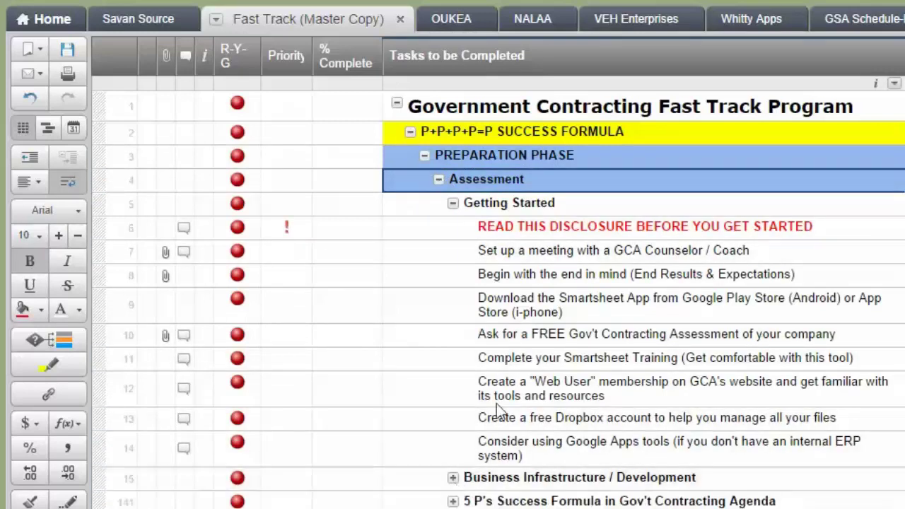
Step: Insert a blank row above the row 9 Smartsheet App task and another blank row below the new one
right_click(99, 304)
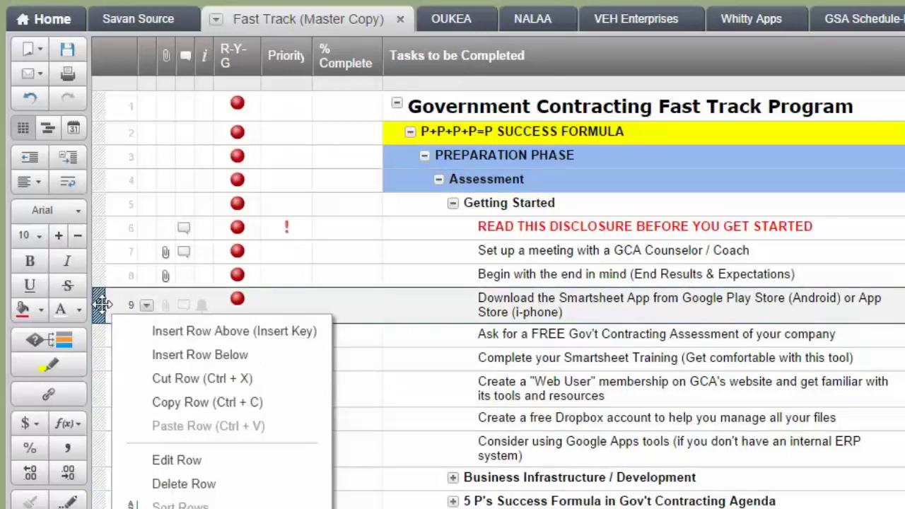
left_click(191, 338)
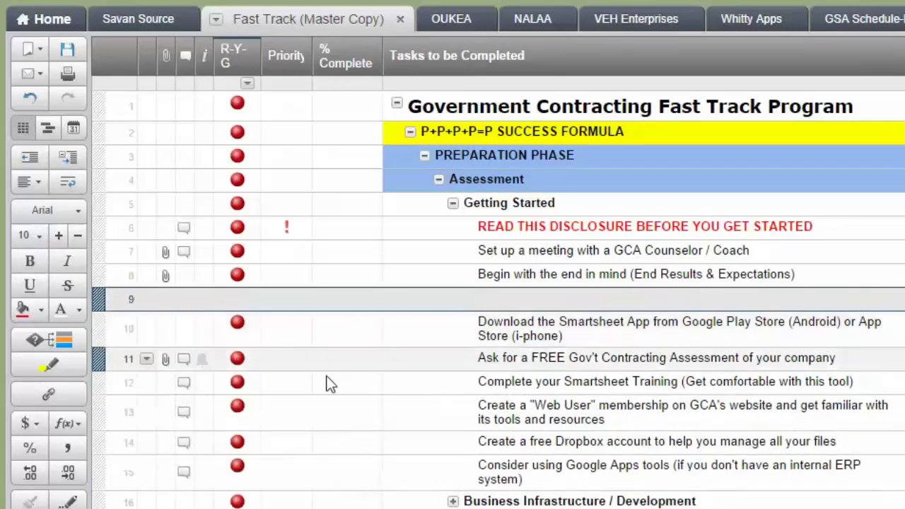
right_click(473, 309)
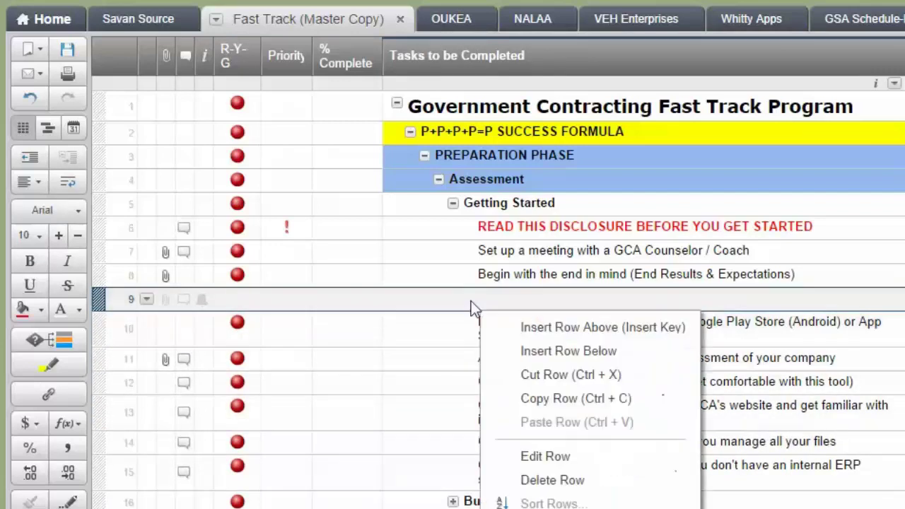
left_click(531, 352)
left_click(531, 322)
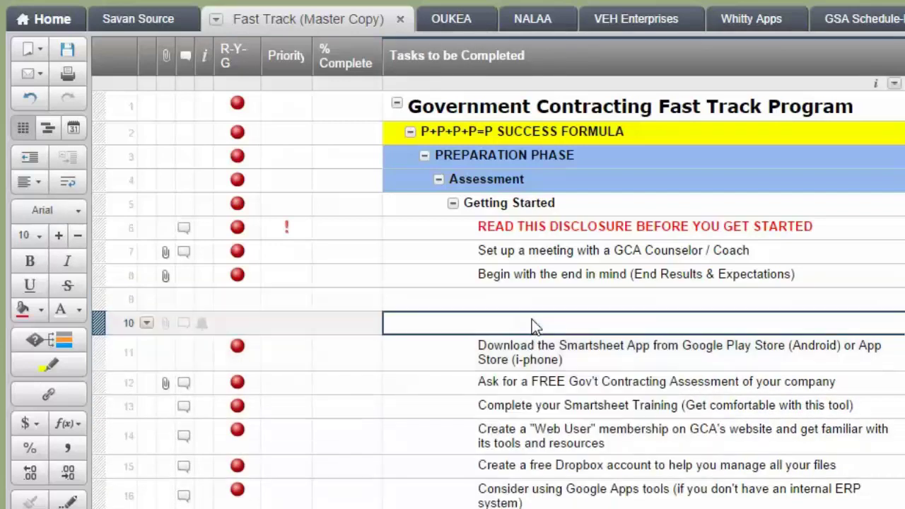
Step: Move one blank row up to row 7 and down to row 8, and undo the row moves and insertions
left_click_drag(101, 322, 134, 294)
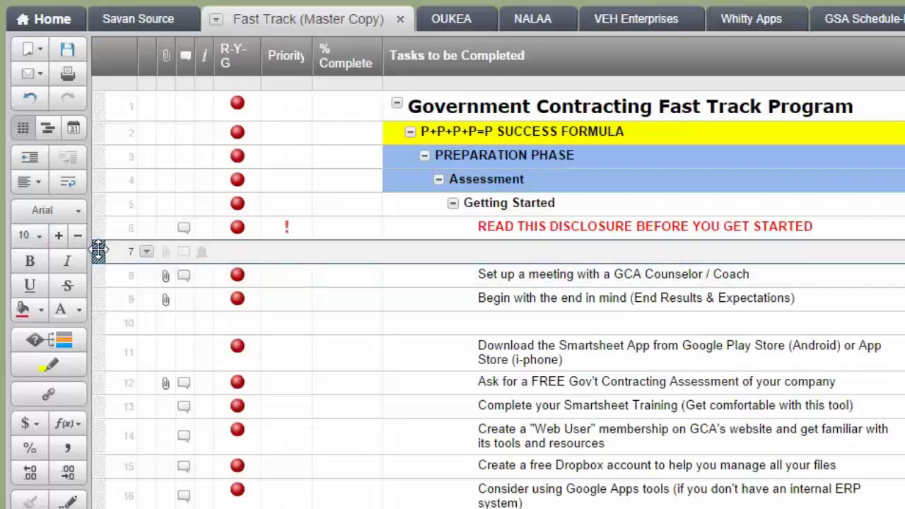
left_click_drag(98, 250, 96, 276)
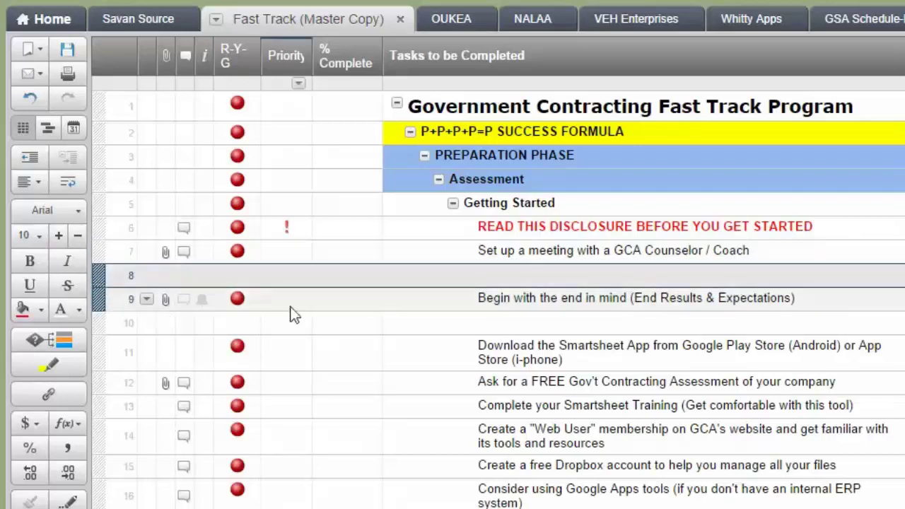
left_click(19, 102)
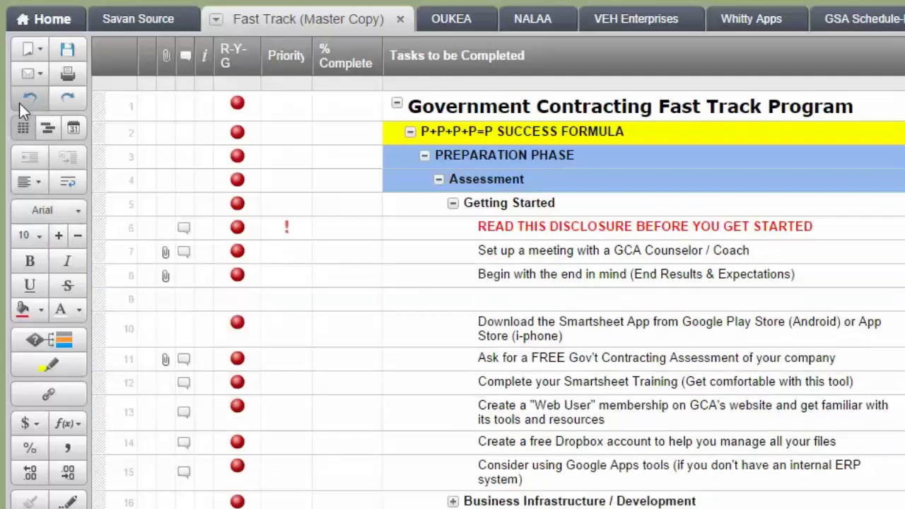
left_click(646, 367)
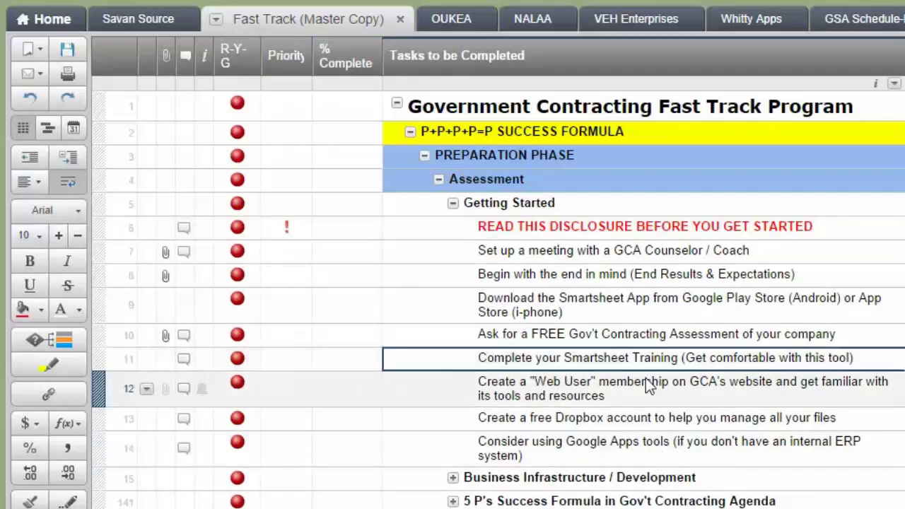
Step: Collapse the PREPARATION PHASE to its heading row and expand it again
left_click(424, 155)
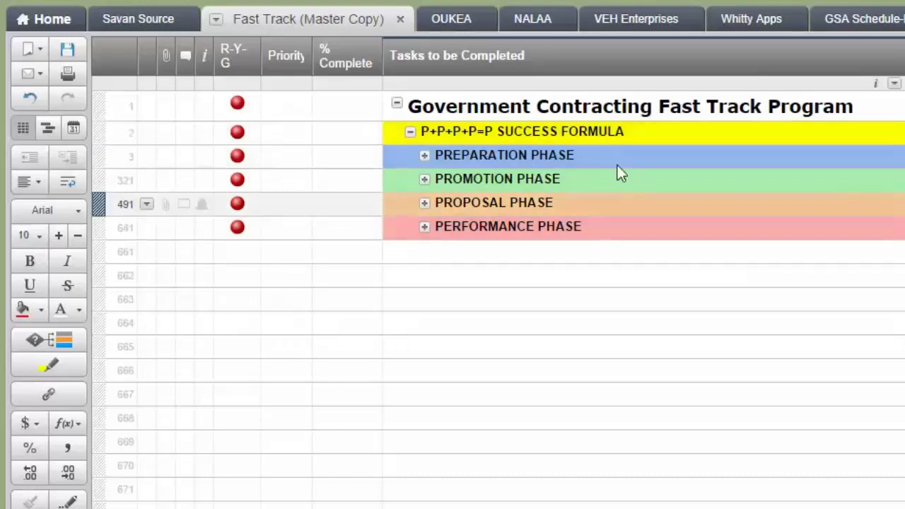
left_click(426, 155)
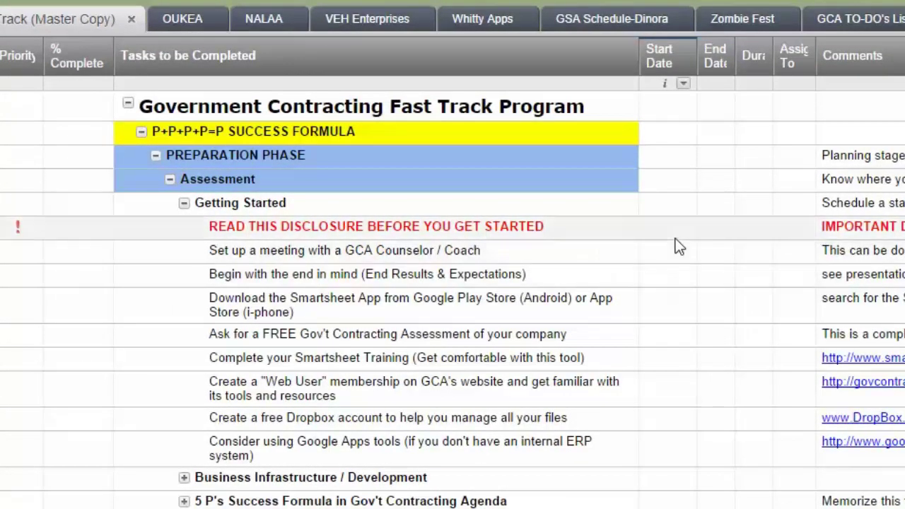
Step: Set the GCA Counselor / Coach meeting task's start date to 09/09/14 and its end date to September 23, 2014
left_click(677, 258)
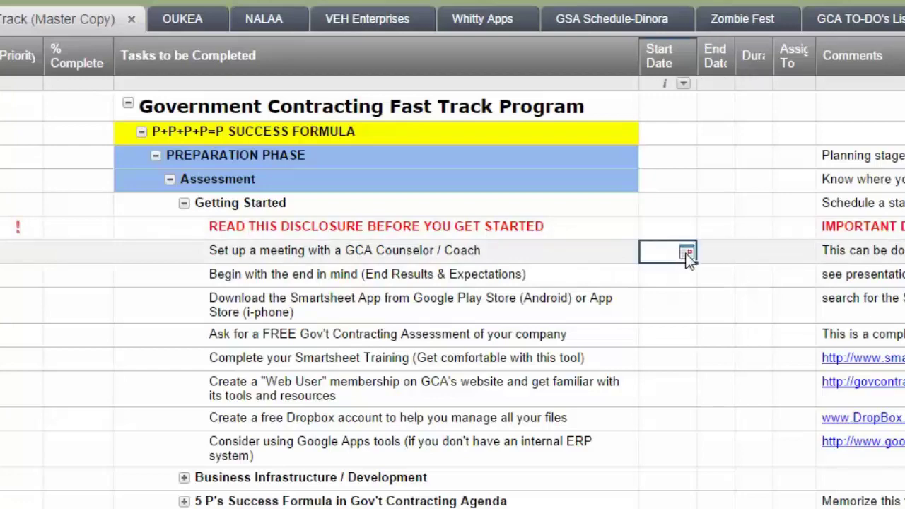
left_click(685, 255)
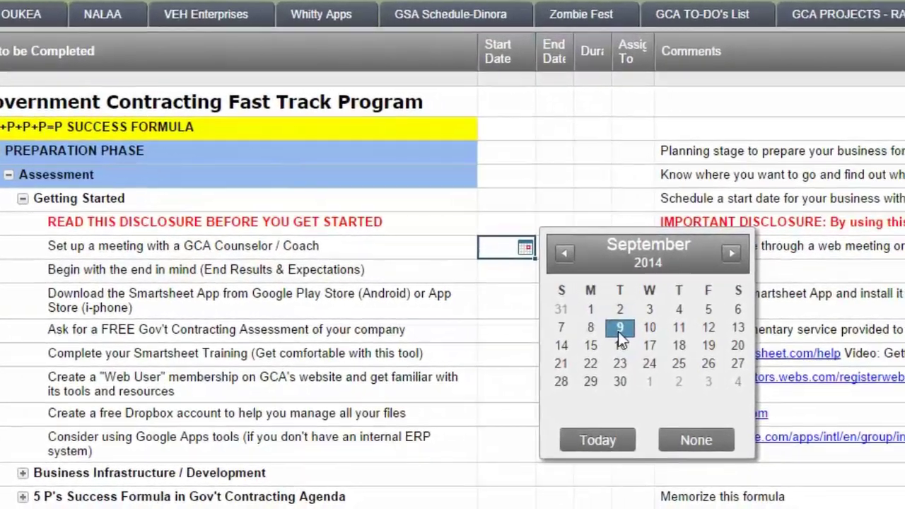
left_click(619, 330)
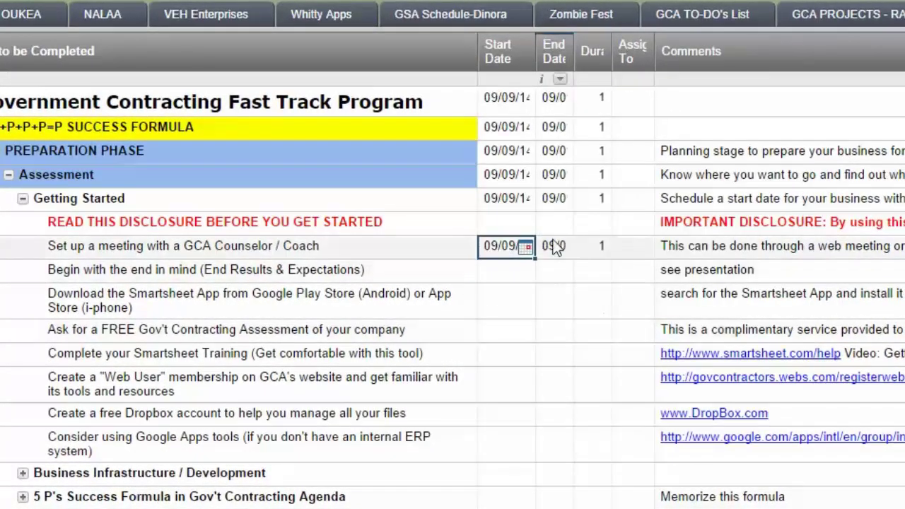
left_click(553, 246)
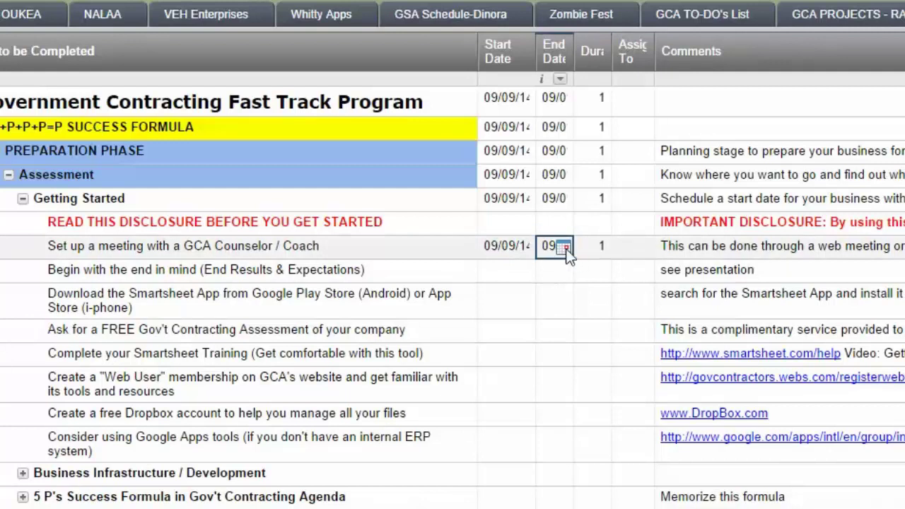
left_click(563, 246)
left_click(657, 364)
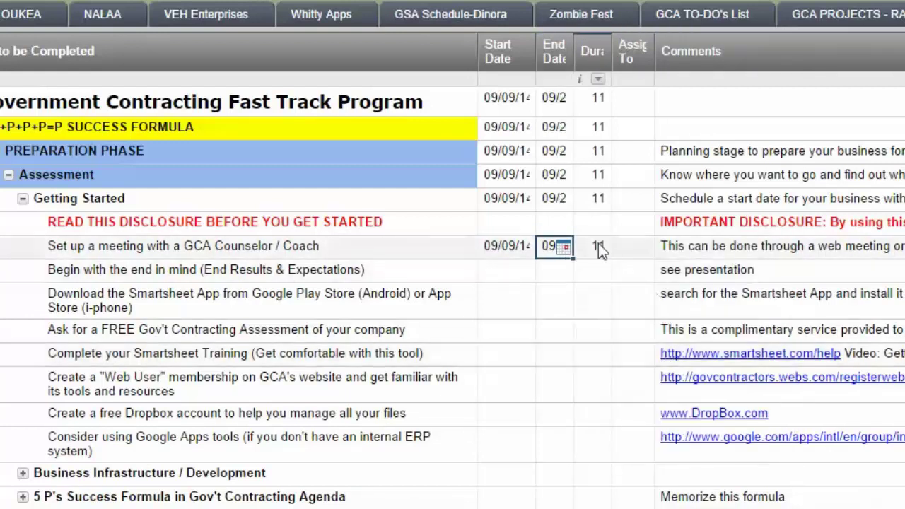
Step: Fill the meeting task's start and end dates down through the Google Apps tools task in row 14
left_click(501, 247)
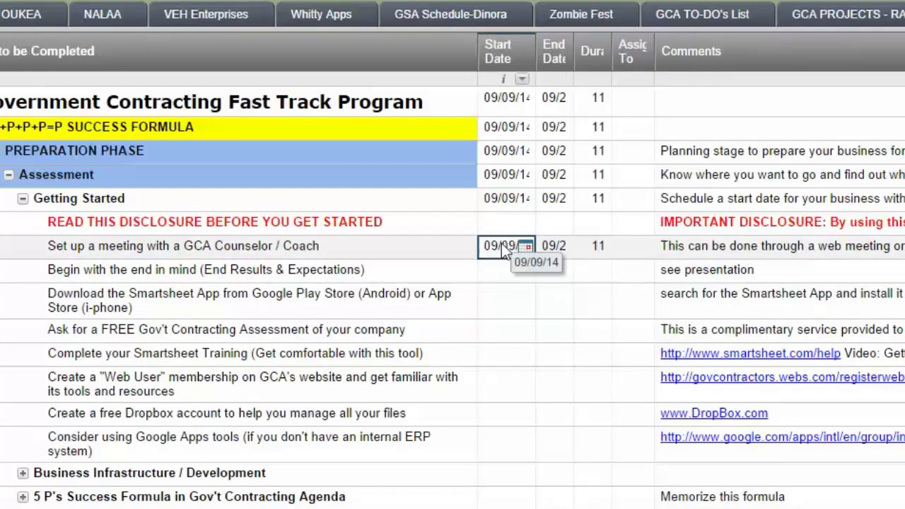
left_click_drag(501, 249, 549, 265)
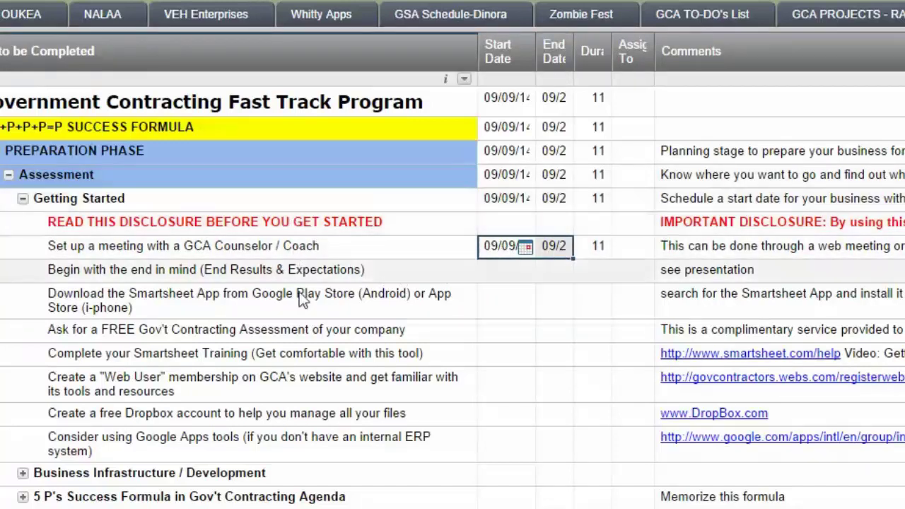
left_click(518, 273)
left_click(525, 271)
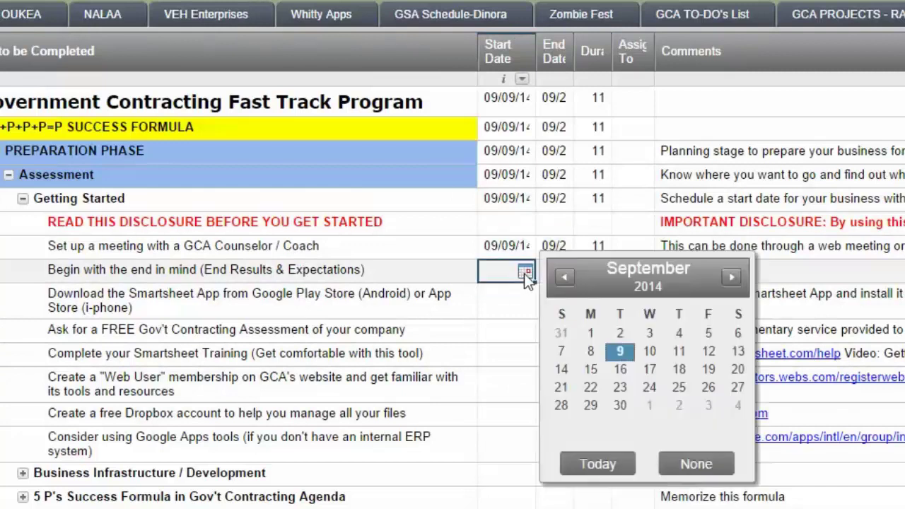
left_click(496, 248)
left_click_drag(496, 248, 557, 251)
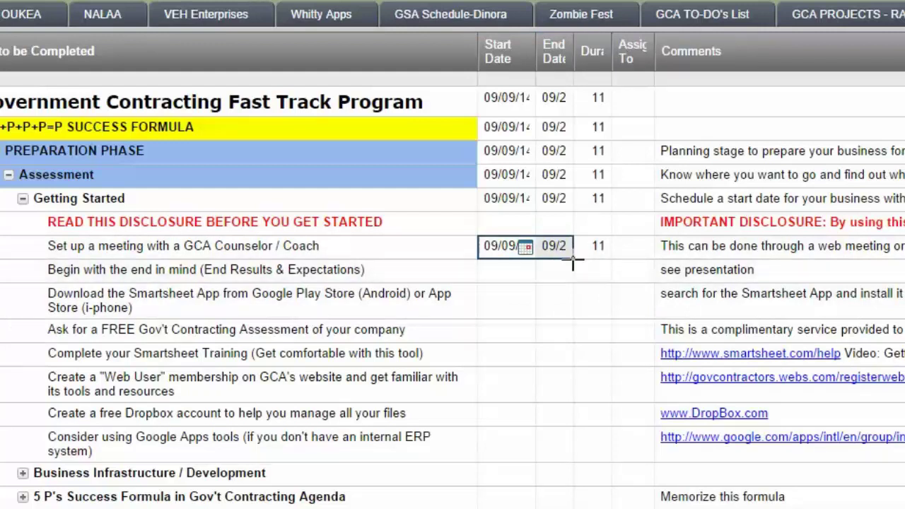
left_click_drag(572, 262, 573, 452)
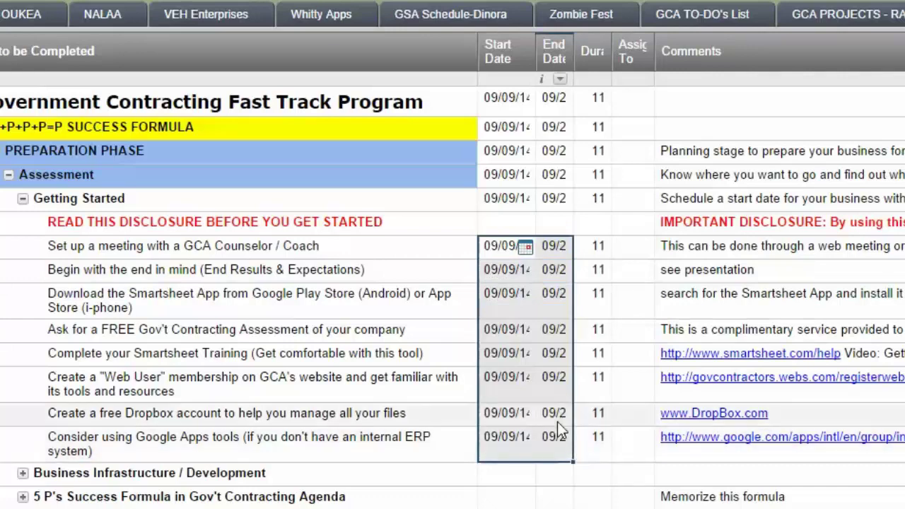
Step: Set the R-Y-G status of the row 6 disclosure task to Yellow
left_click(545, 337)
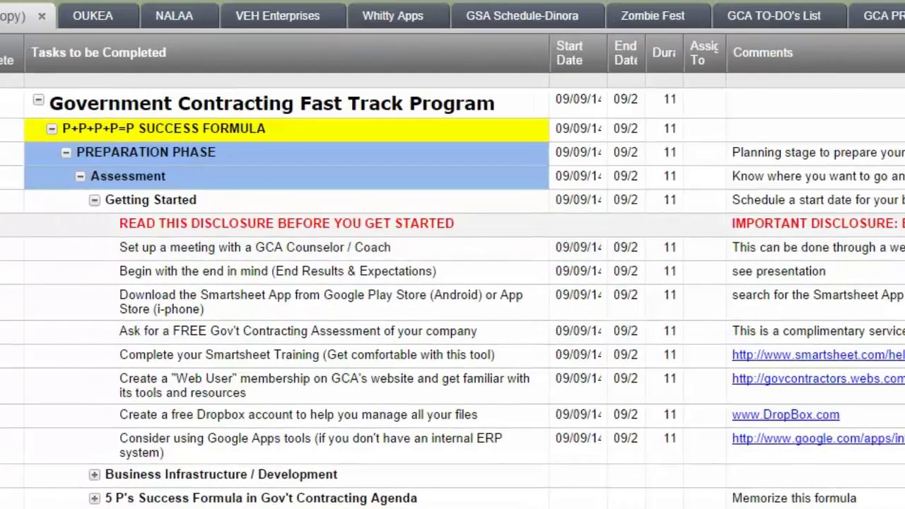
left_click(105, 234)
left_click(105, 234)
left_click(250, 271)
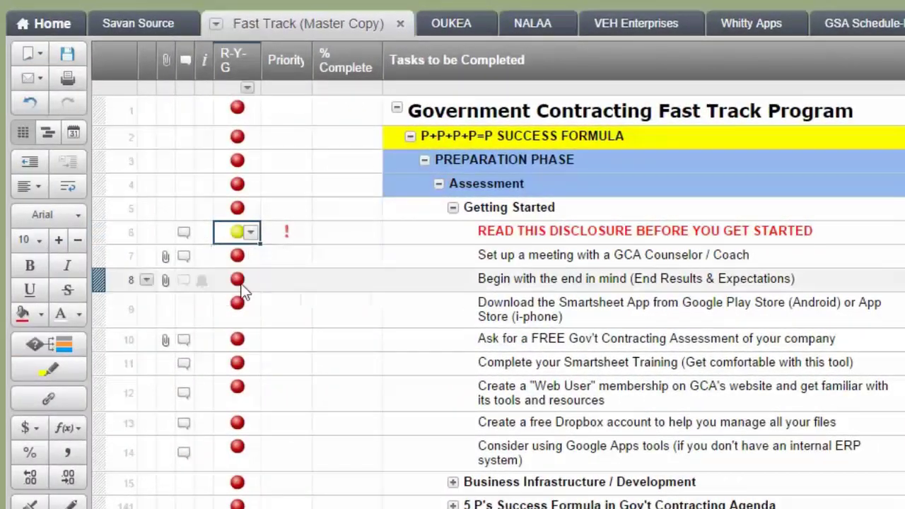
Step: Change the row 6 disclosure task's R-Y-G status to Green and fill it down through row 14
left_click(248, 238)
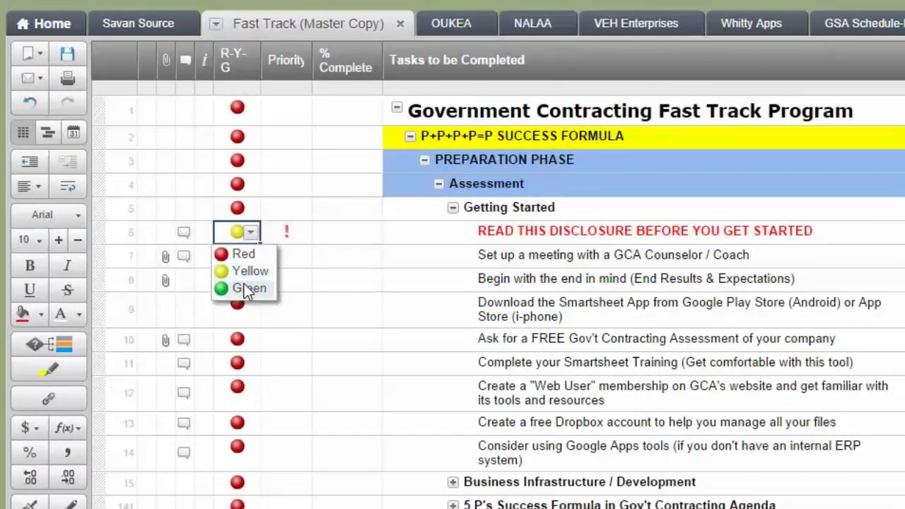
left_click(250, 288)
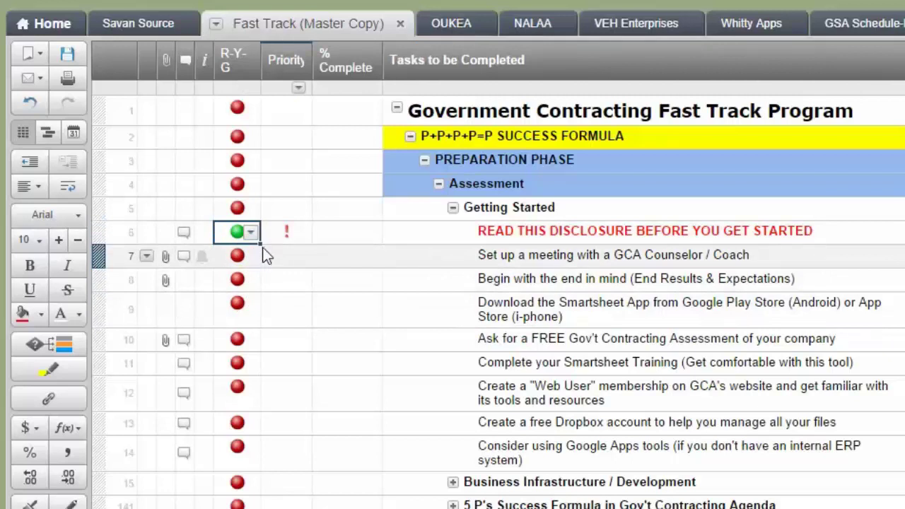
left_click_drag(260, 244, 258, 457)
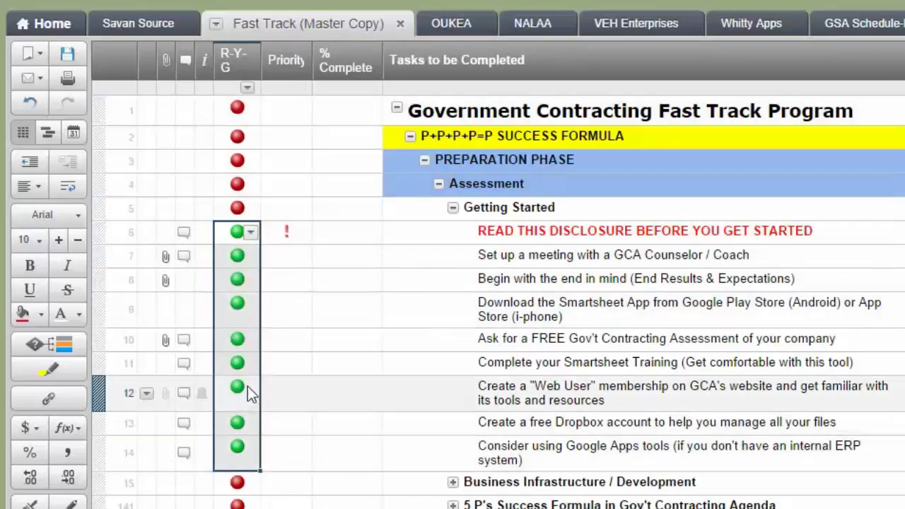
Step: Undo the status fill, the row 6 status changes and the date entries
left_click(30, 99)
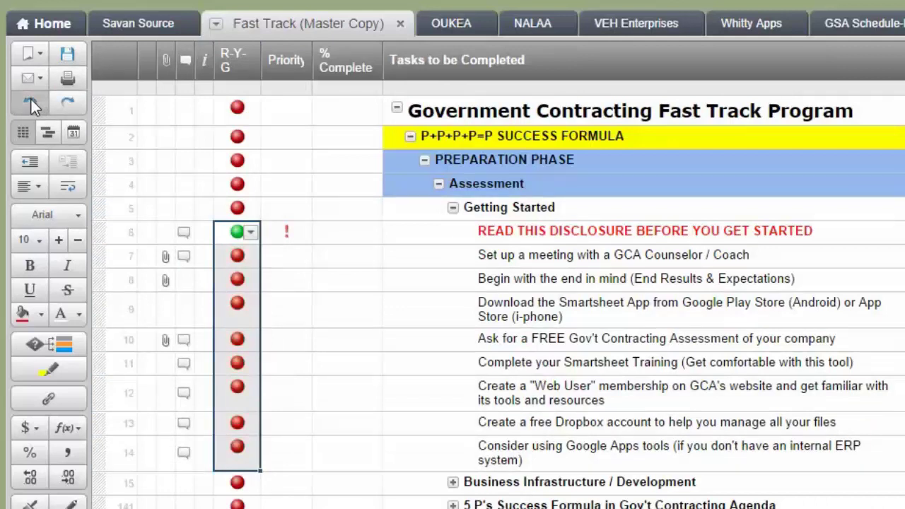
left_click(30, 99)
left_click(30, 99)
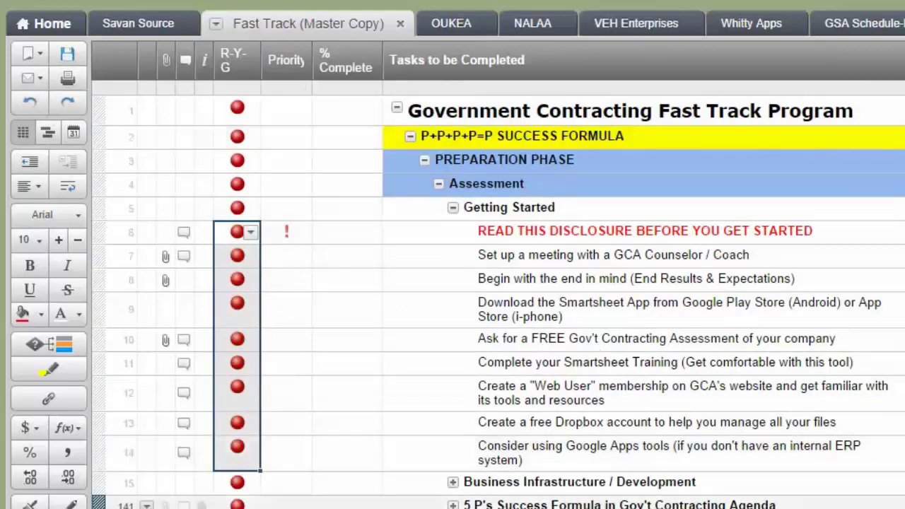
Step: Look at the assignee choices for the Smartsheet App download task and close the list without assigning anyone
left_click(871, 387)
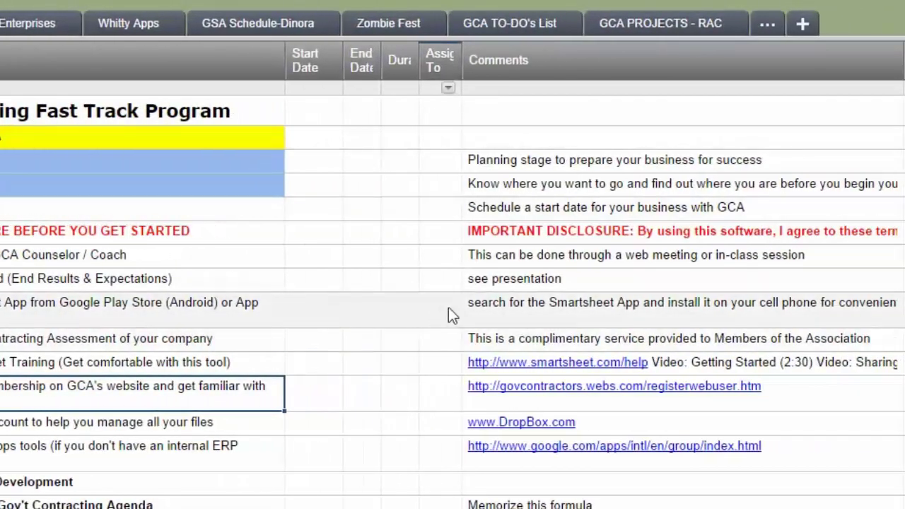
left_click(449, 308)
left_click(451, 308)
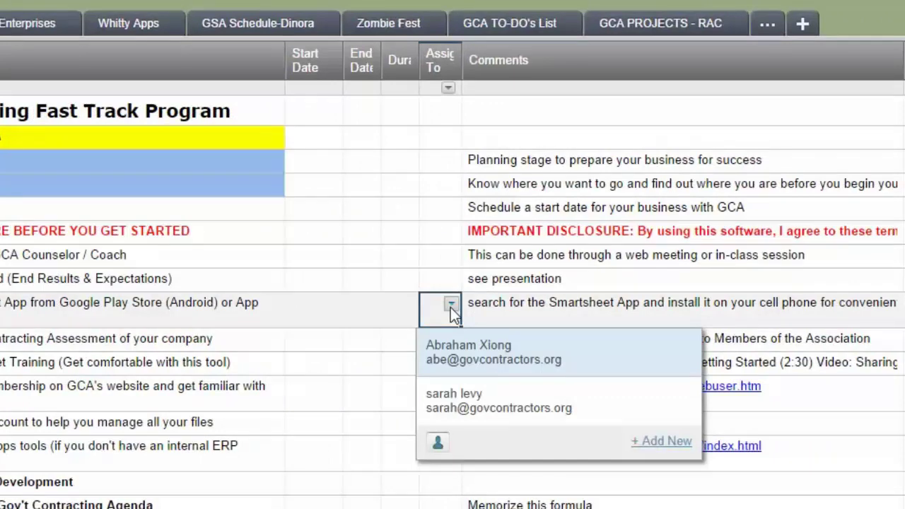
left_click(450, 308)
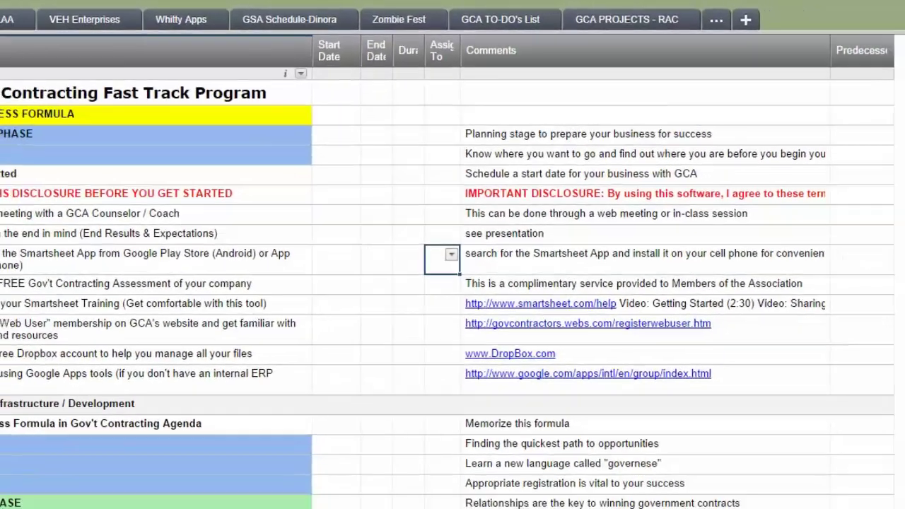
Step: Look through the Business Infrastructure / Development tasks and comment links, selecting the corporate kit link cell and the 'Inc' or 'LLC' registration task
scroll(472, 386, "down", 3)
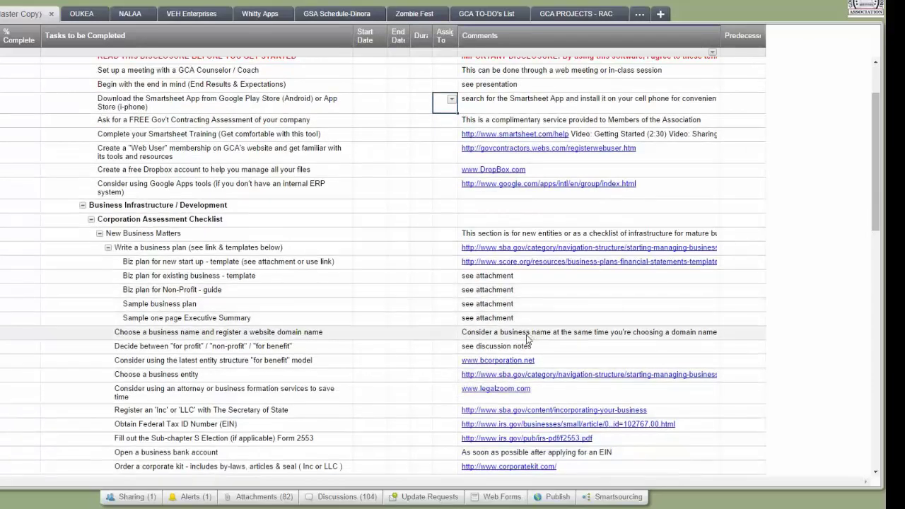
scroll(512, 338, "down", 3)
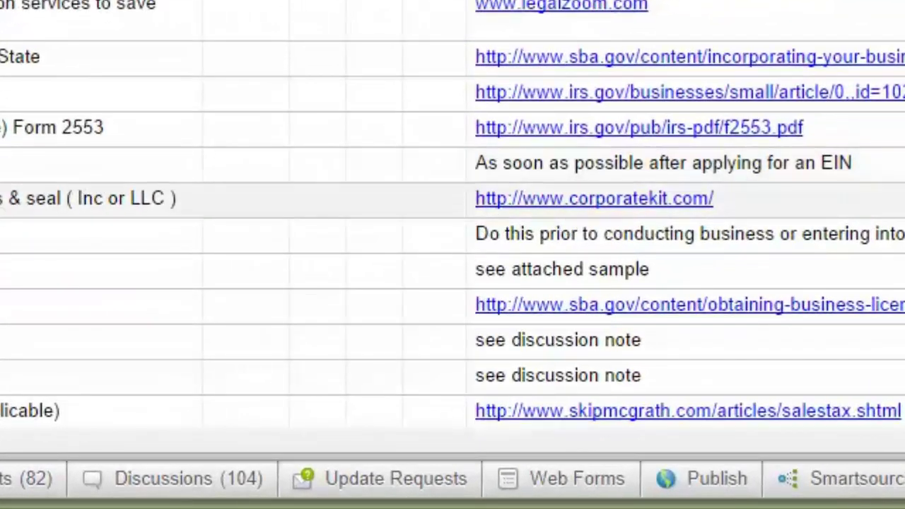
left_click(669, 201)
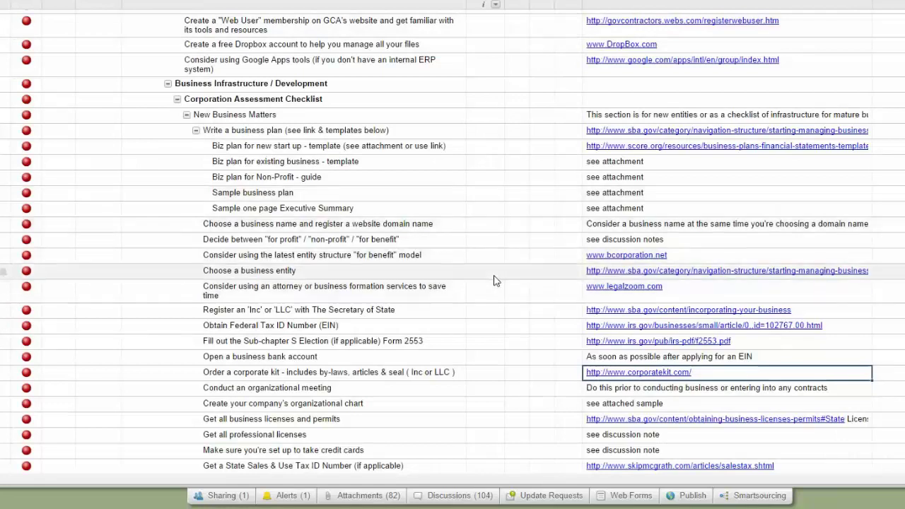
left_click(364, 312)
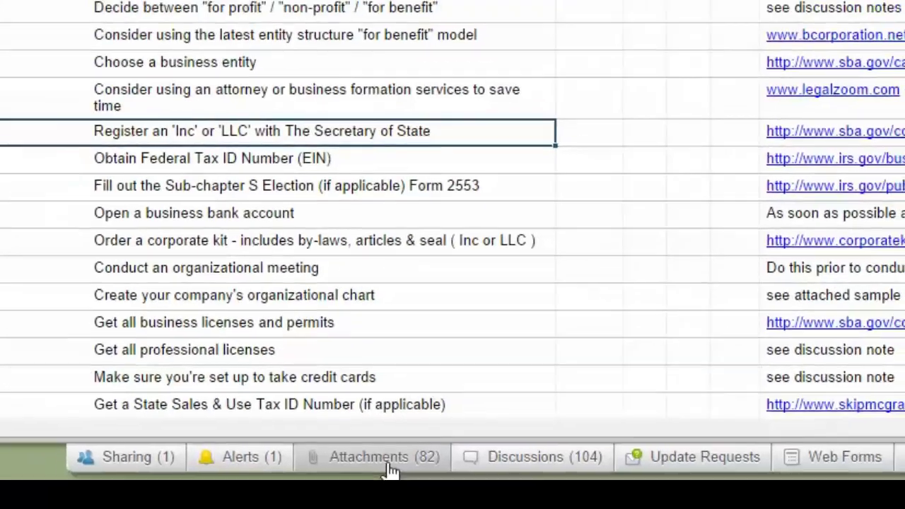
Step: View the sheet's attachment summary and its discussions list, closing each one after viewing
left_click(398, 456)
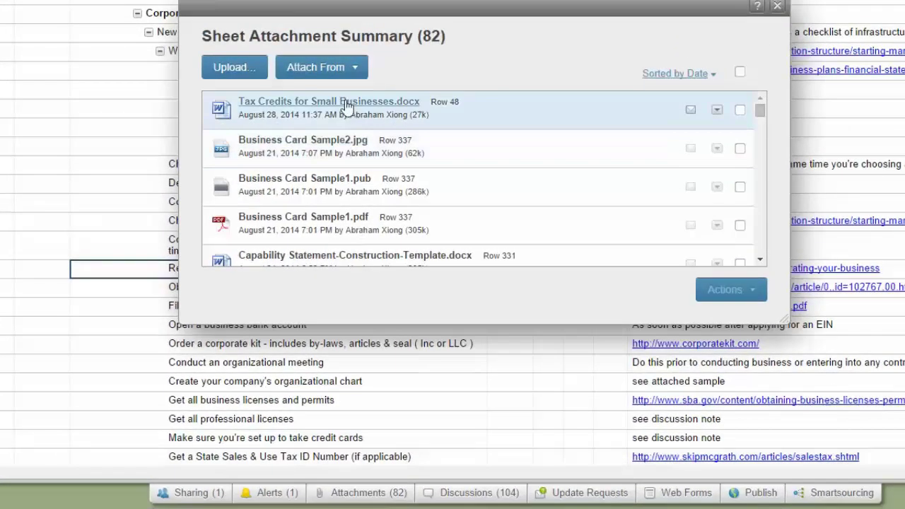
left_click(777, 6)
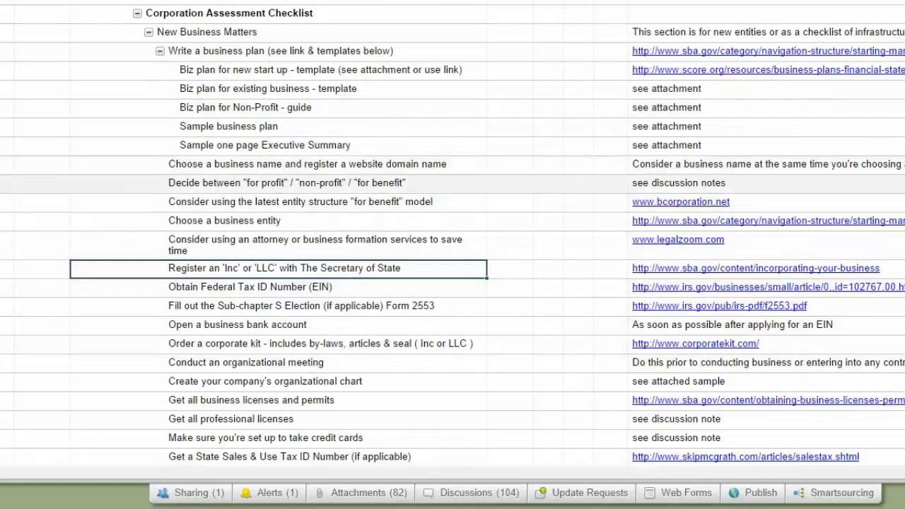
left_click(477, 495)
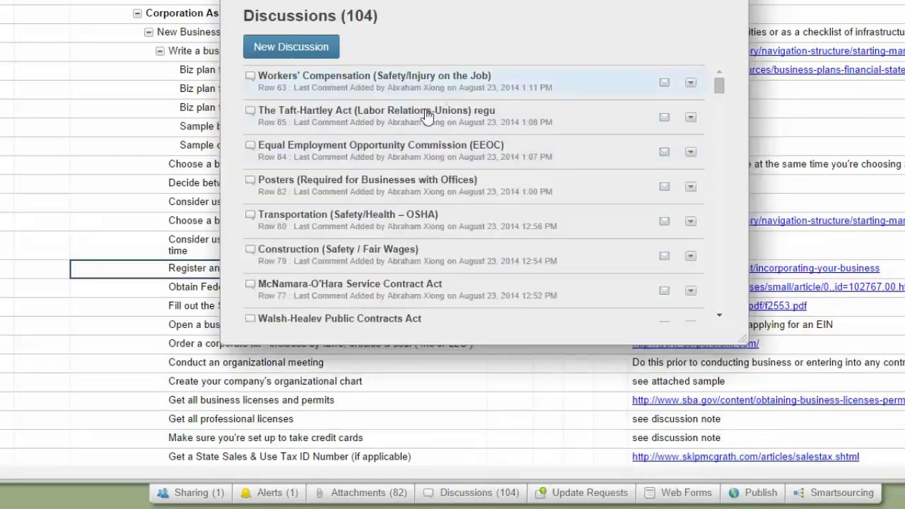
key("Escape")
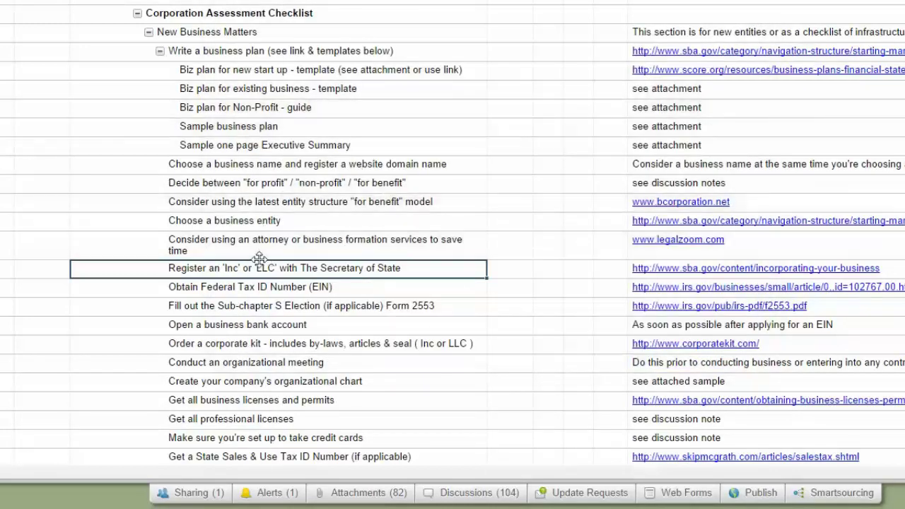
Step: Collapse the Business Infrastructure / Development and Getting Started sections under Assessment
scroll(137, 87, "up", 1)
scroll(138, 87, "up", 3)
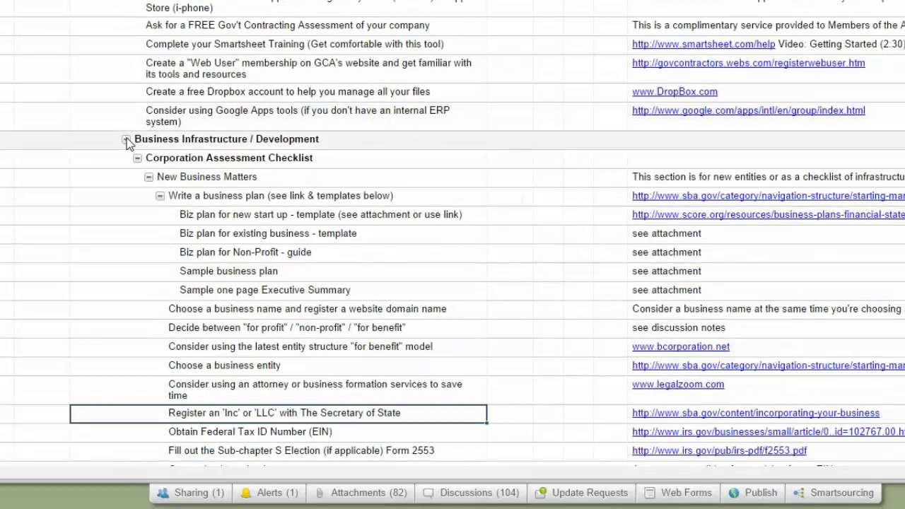
left_click(126, 138)
left_click(241, 12)
scroll(379, 184, "up", 2)
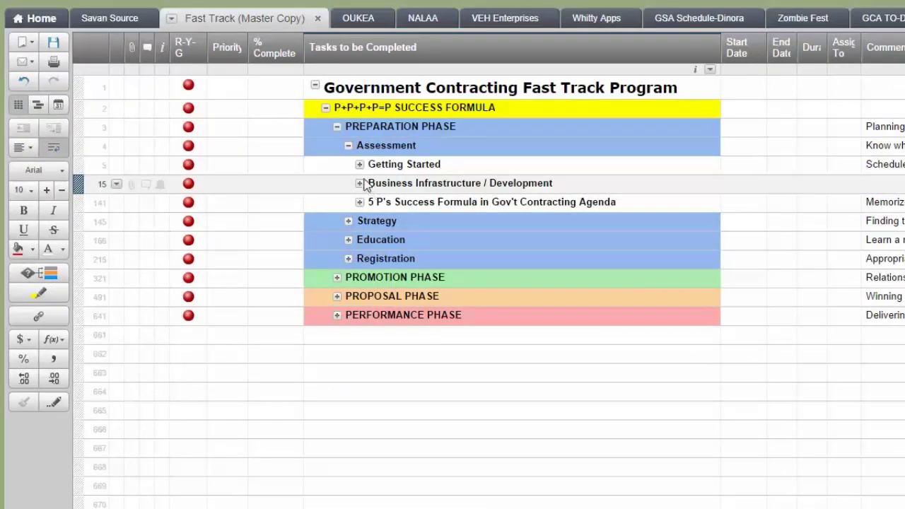
Step: Look inside the Education section, collapse its Learning a New Language group, and expand the PERFORMANCE PHASE
left_click(348, 239)
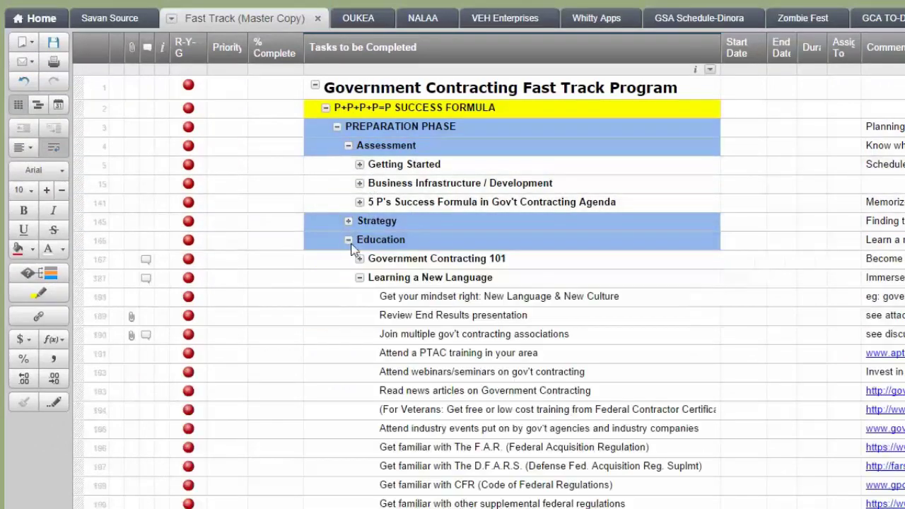
left_click(359, 278)
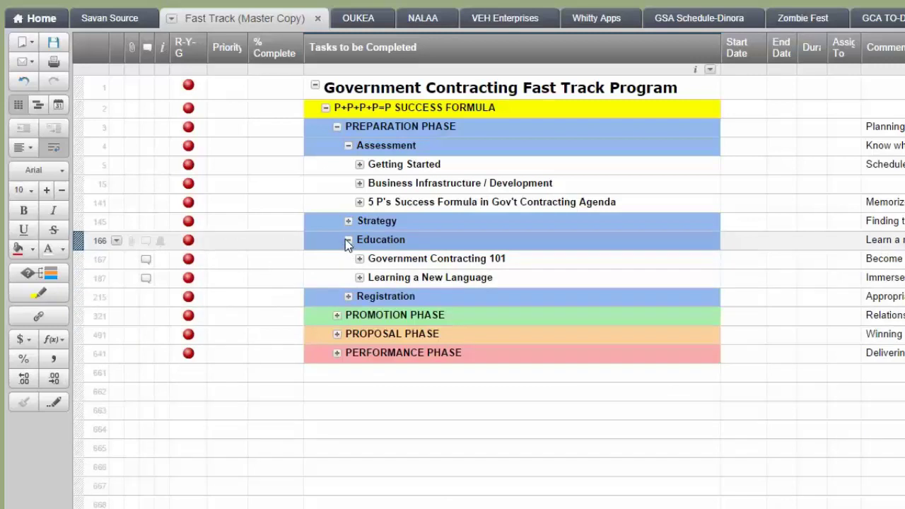
left_click(338, 353)
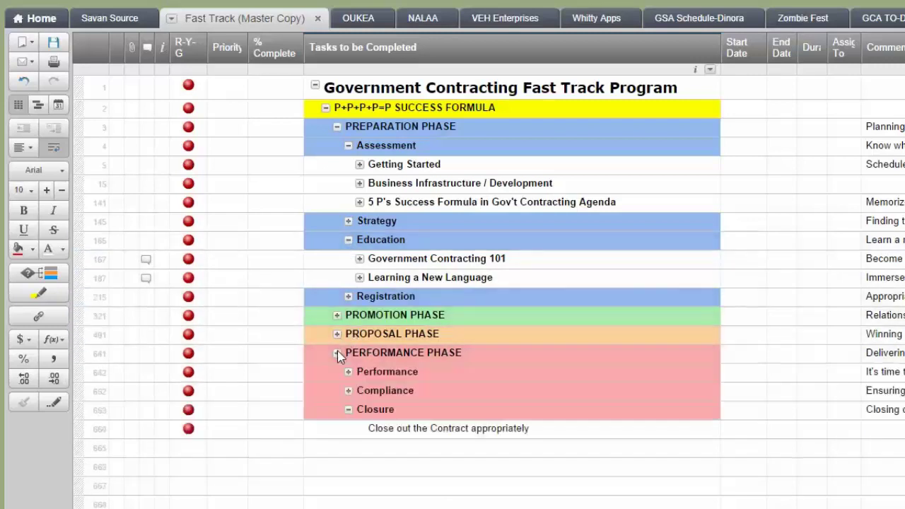
Step: Collapse the Closure group and the whole PERFORMANCE PHASE section
left_click(348, 409)
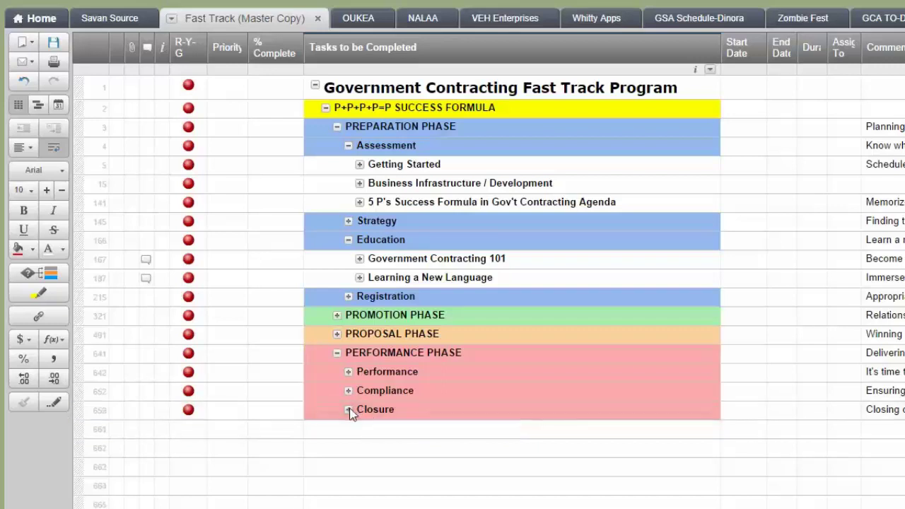
left_click(338, 354)
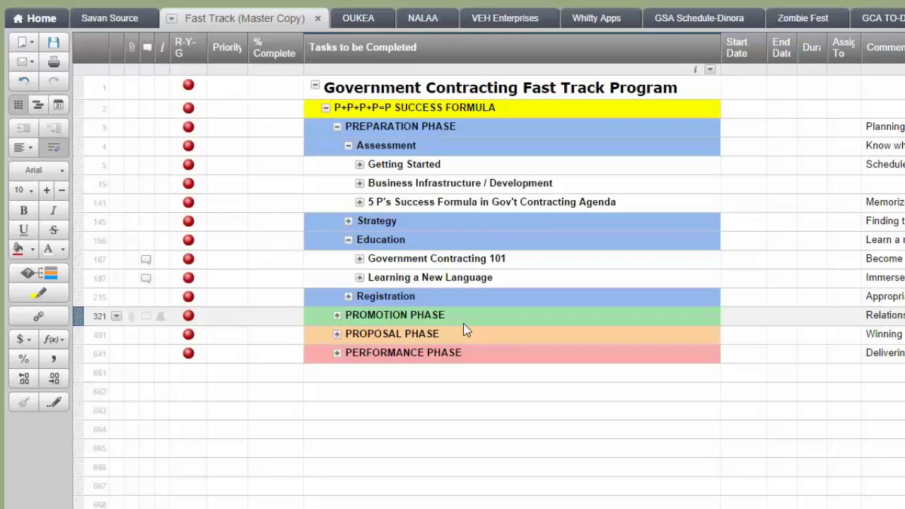
Step: Search the sheet for "capability statement" to reach "Send your Capability Statement to other agencies or primes", and collapse its Other marketing strategies group
key("ctrl+f")
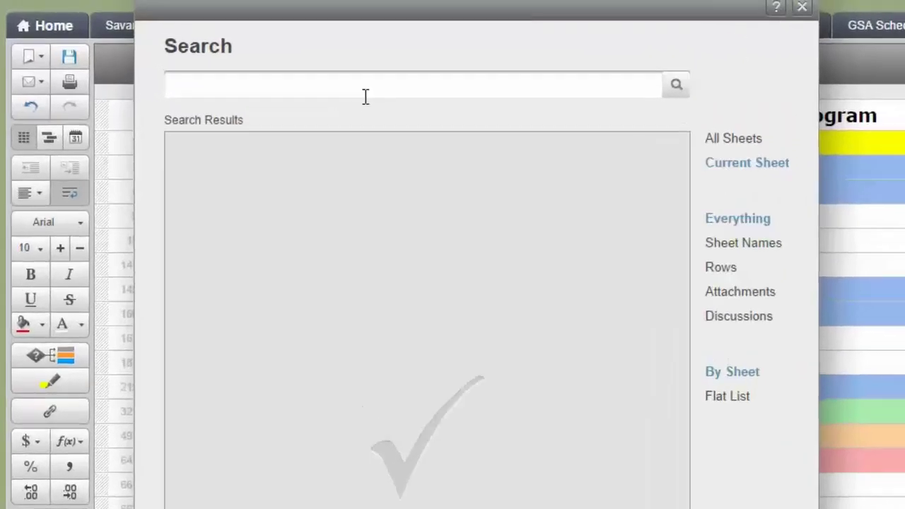
type("capability")
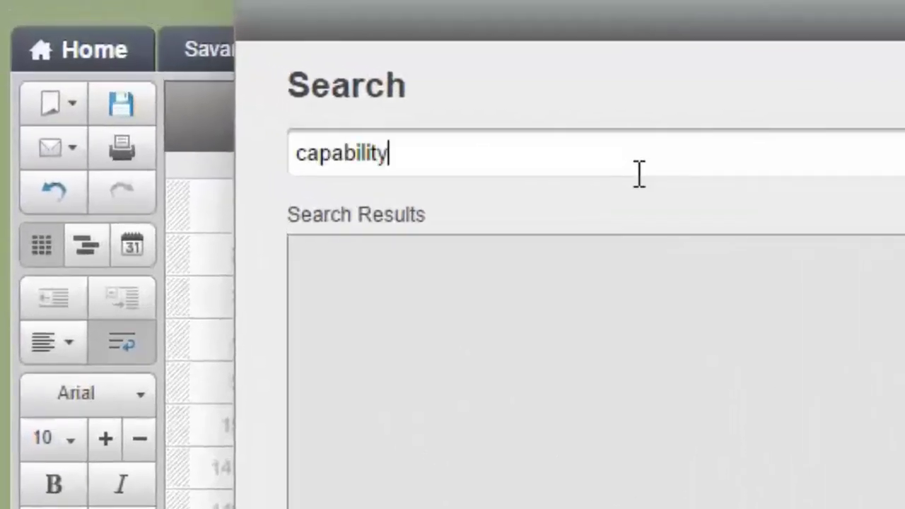
type(" statement")
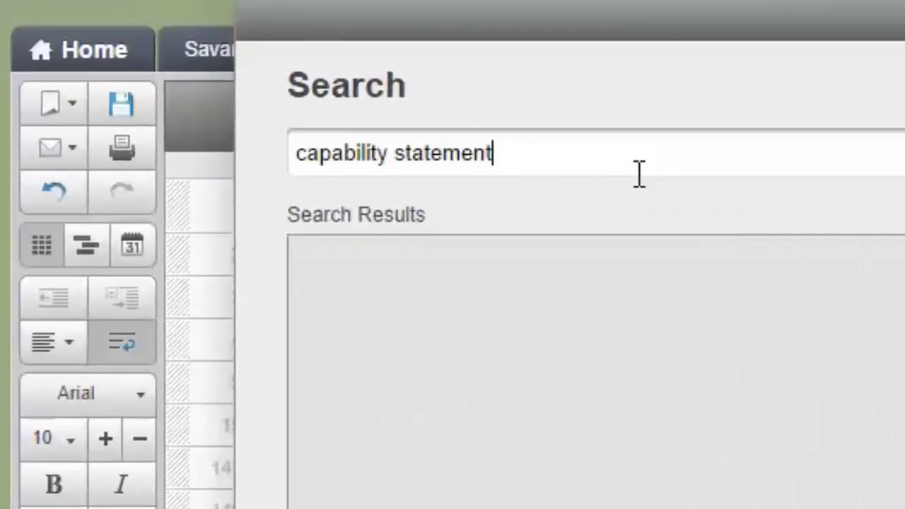
key("Return")
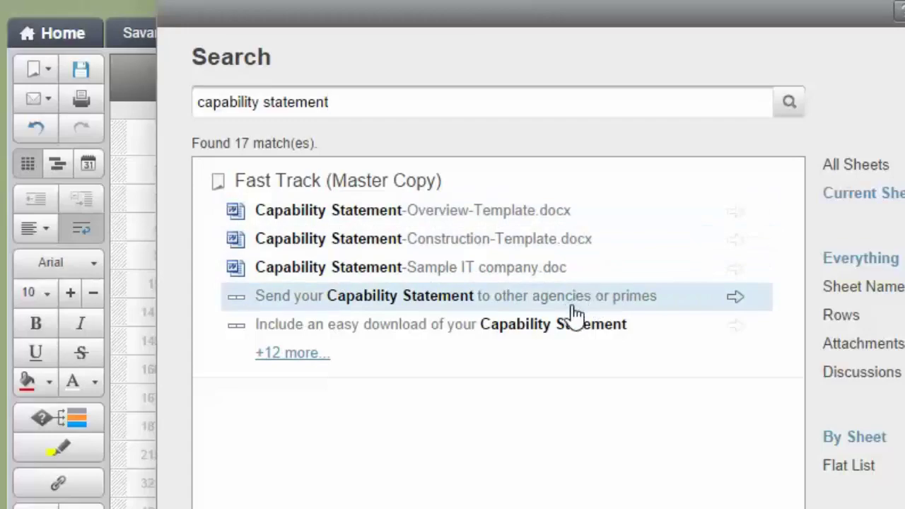
left_click(735, 298)
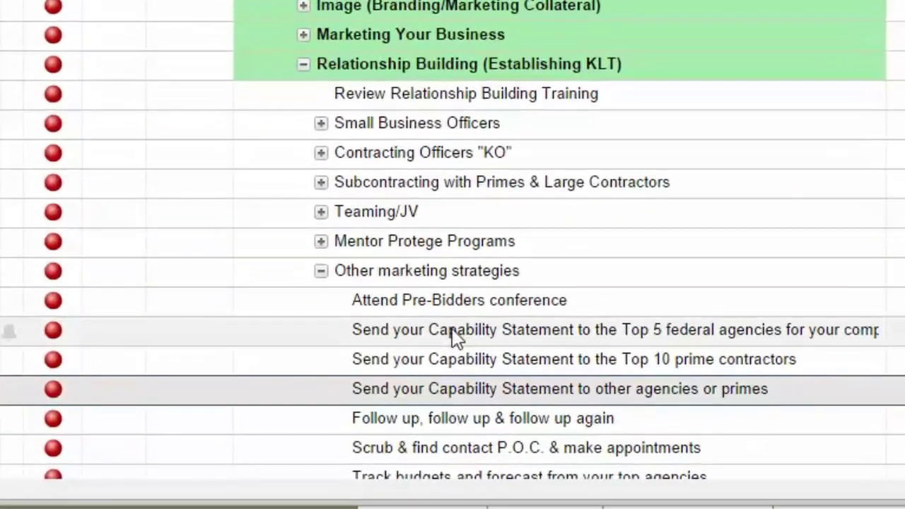
left_click(322, 272)
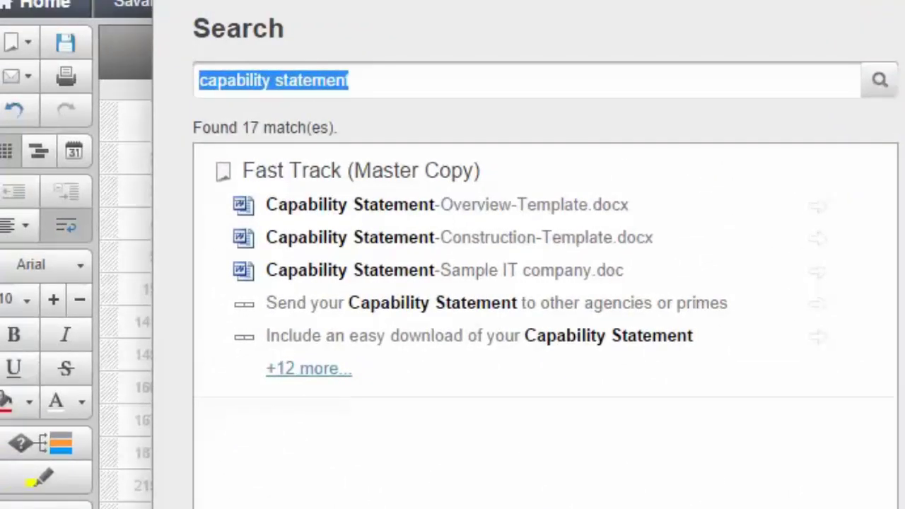
Step: Search the sheet for "proposal" and go to the matching "6) Proposal Phase" row
type("proposal")
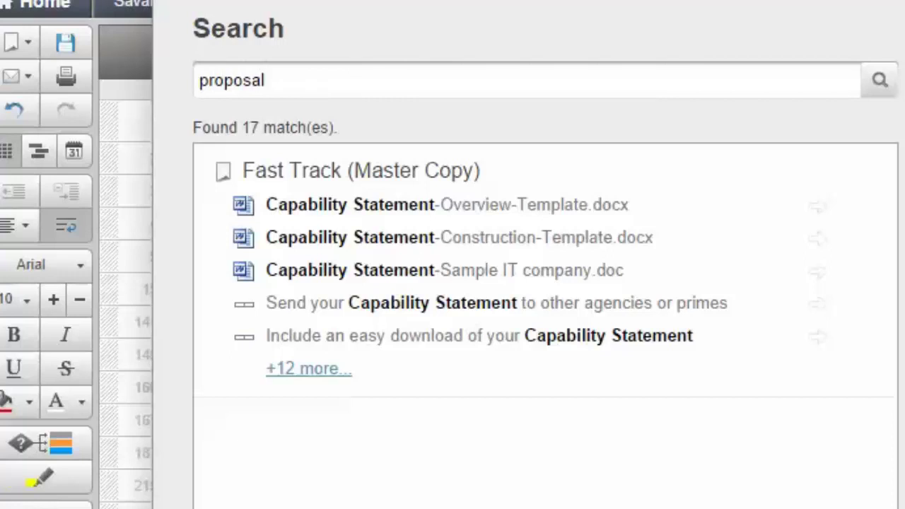
key("Return")
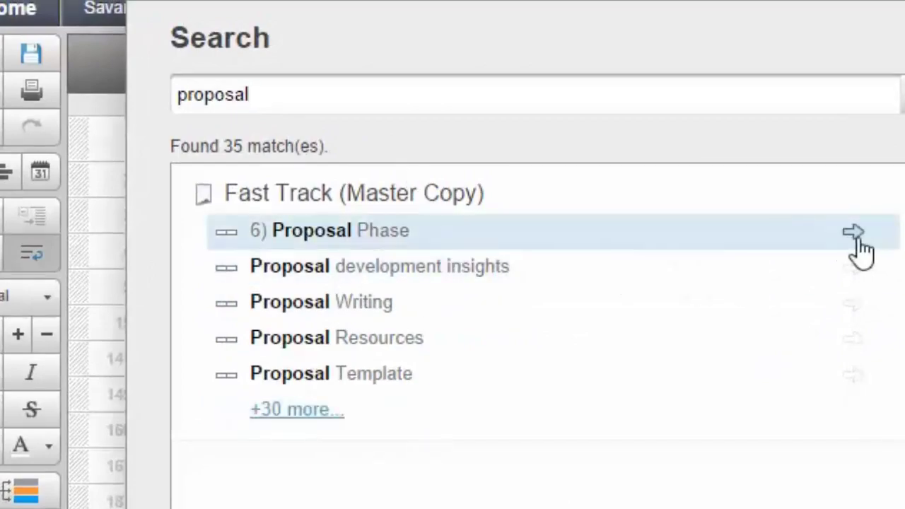
left_click(851, 235)
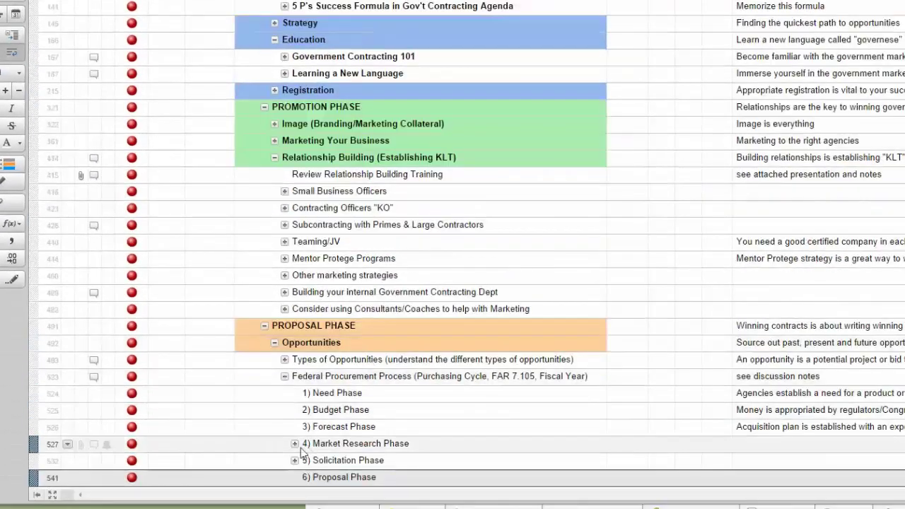
Step: Collapse the PROPOSAL PHASE, PROMOTION PHASE, Education, Assessment and PREPARATION PHASE sections so only the four phase headings are listed
left_click(264, 326)
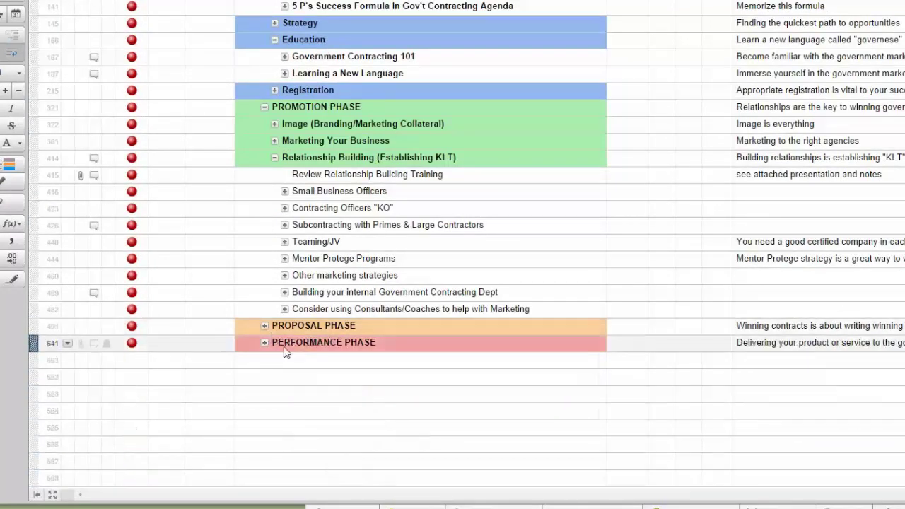
left_click(264, 107)
left_click(274, 40)
scroll(277, 71, "up", 2)
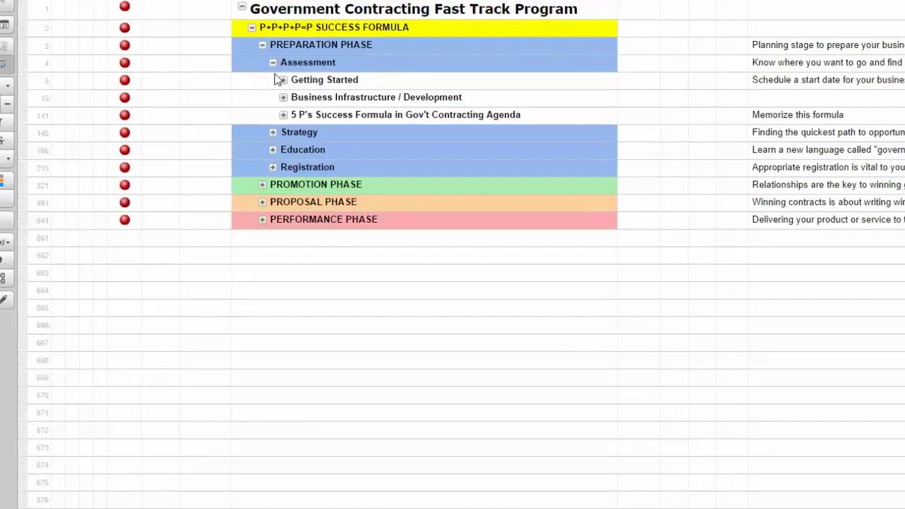
left_click(272, 62)
left_click(262, 45)
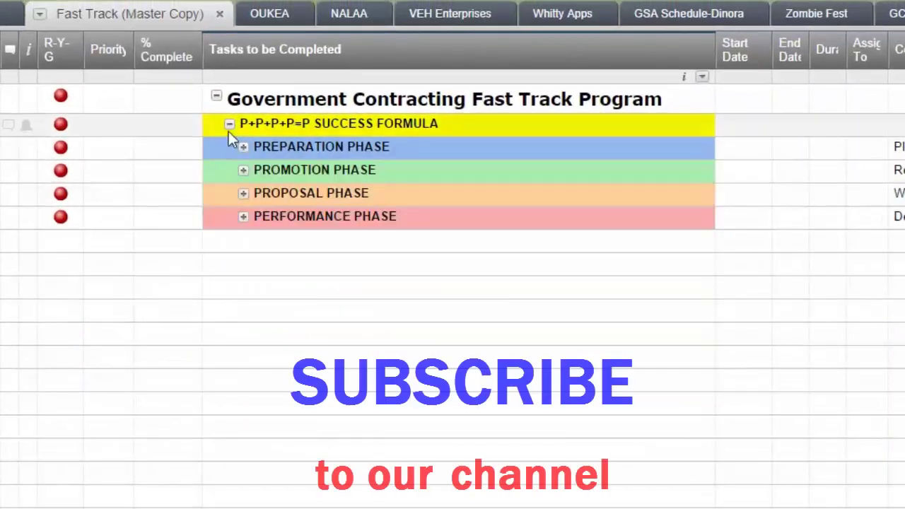